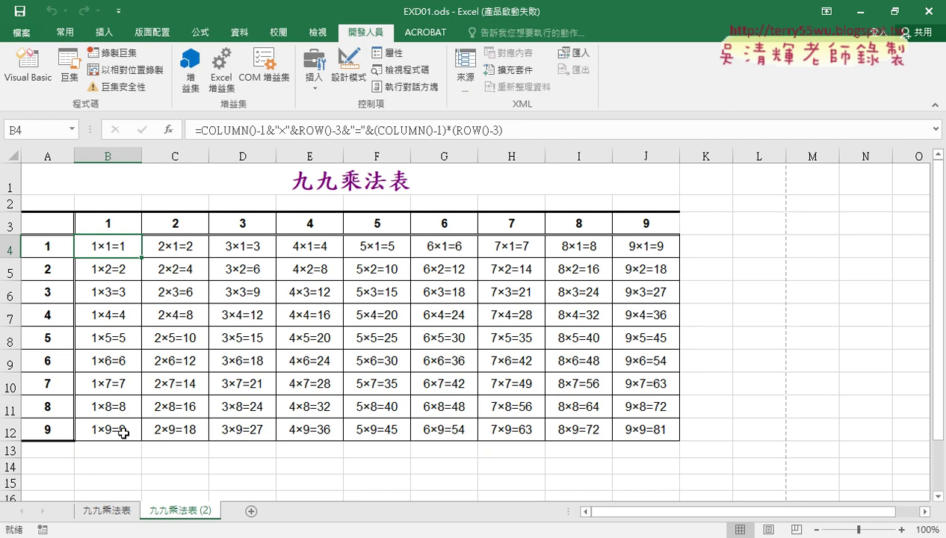
- Review the coloured 九九乘法表 sheet's conditional formatting, then return to 九九乘法表 (2)
click(107, 511)
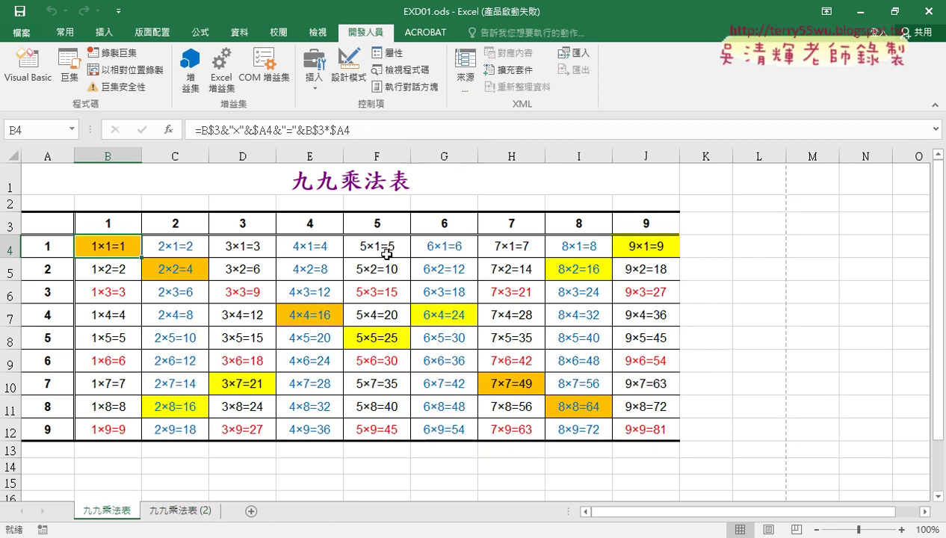
click(65, 32)
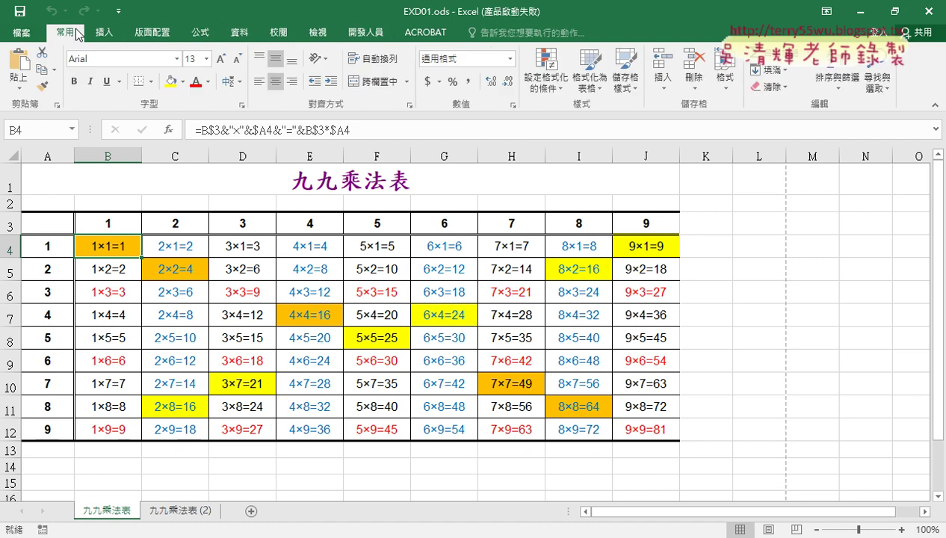
click(548, 78)
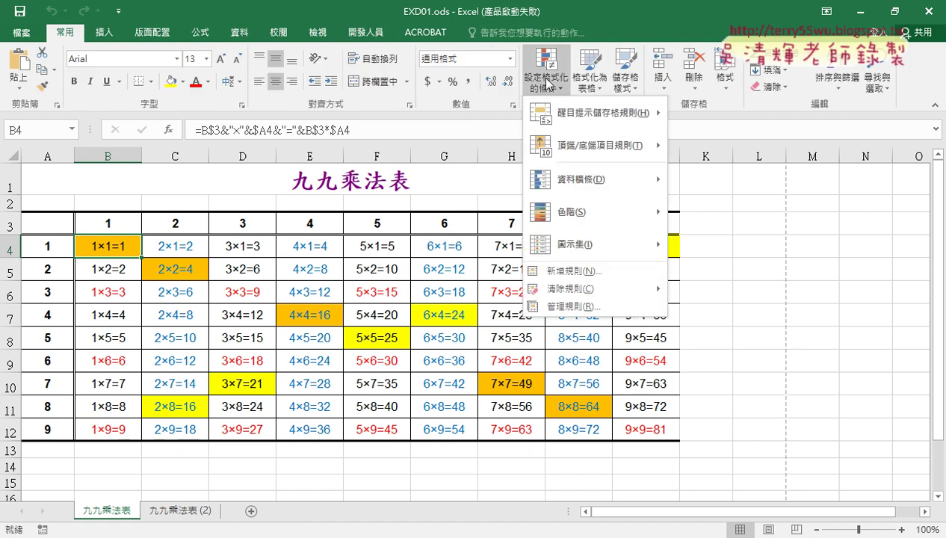
click(179, 518)
click(176, 515)
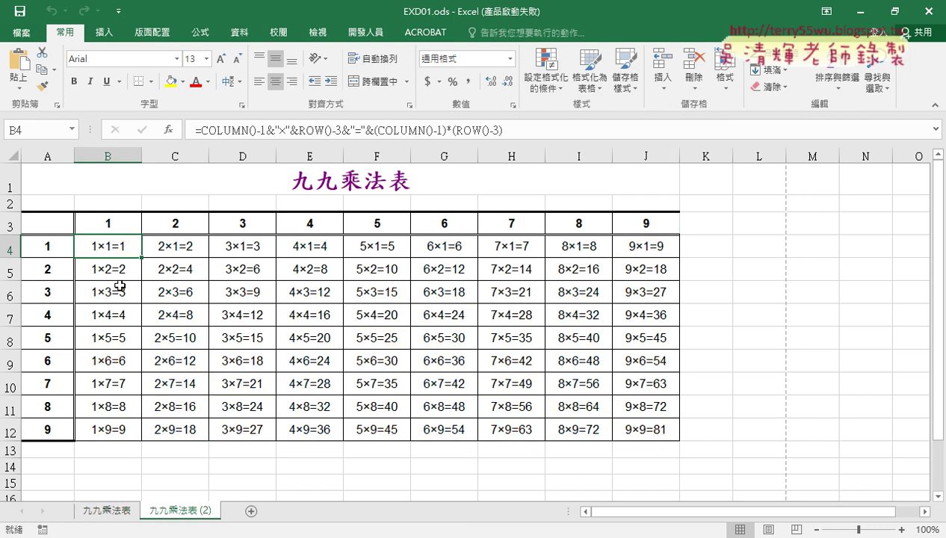
- Show B4's formula and annotate how =COLUMN()-1 gives 1 for column B
drag(116, 249, 635, 432)
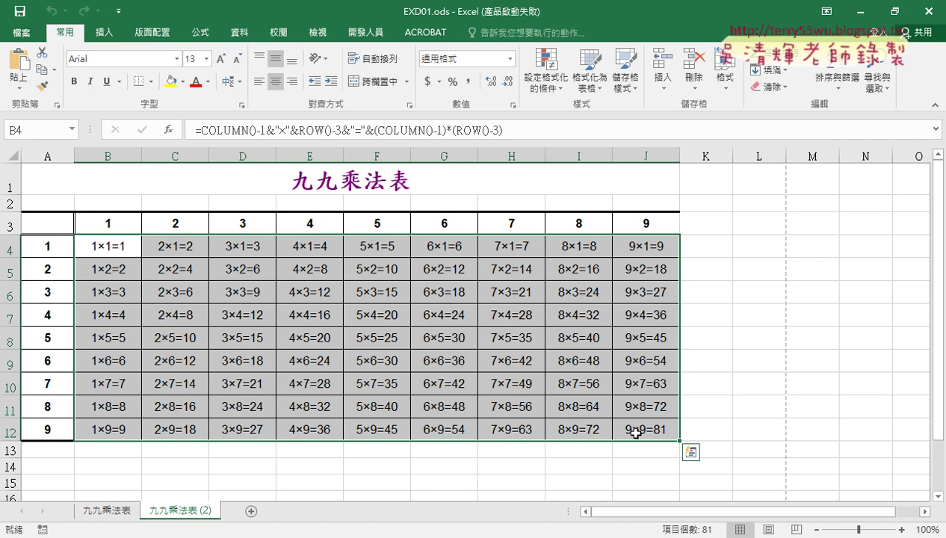
click(118, 251)
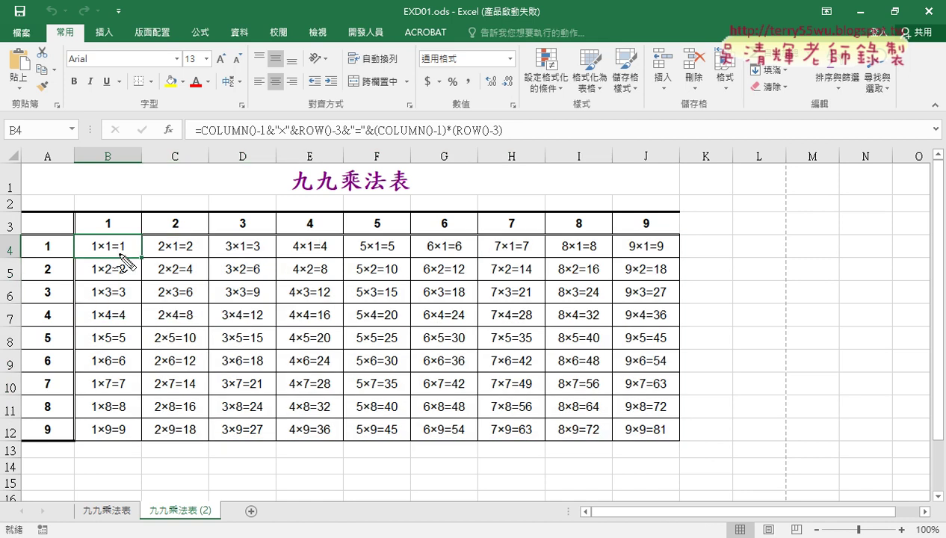
drag(202, 138, 252, 136)
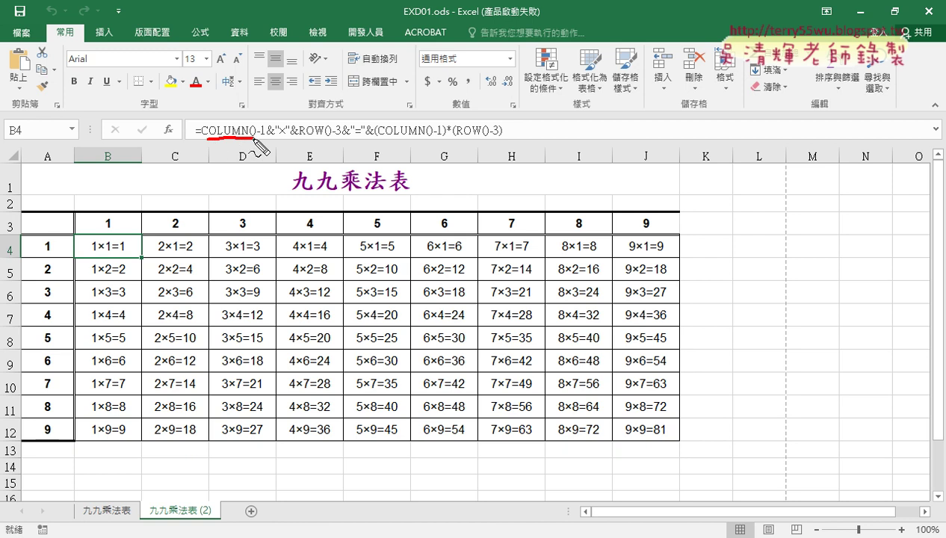
drag(115, 146, 112, 144)
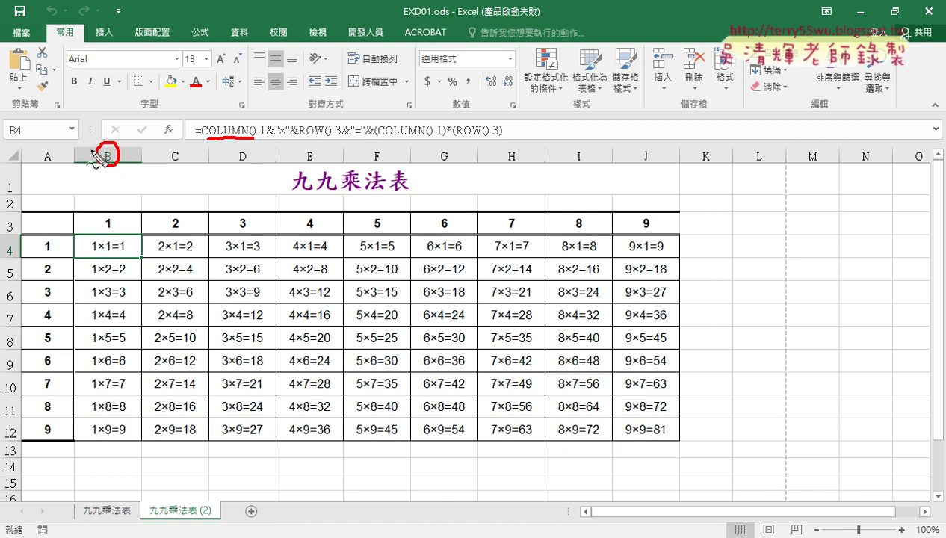
mouse_move(101, 105)
mouse_down()
mouse_move(111, 139)
mouse_move(152, 132)
mouse_up()
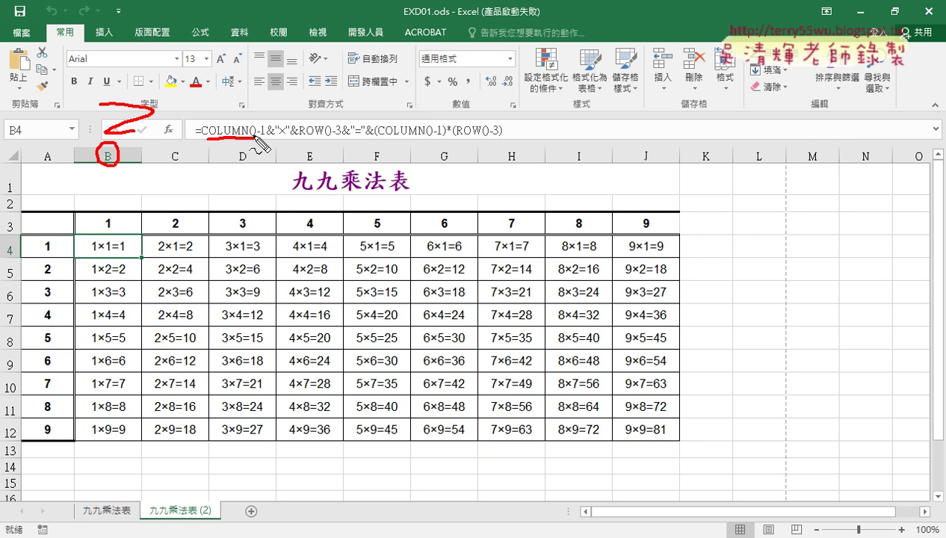
drag(259, 137, 267, 137)
drag(94, 241, 93, 250)
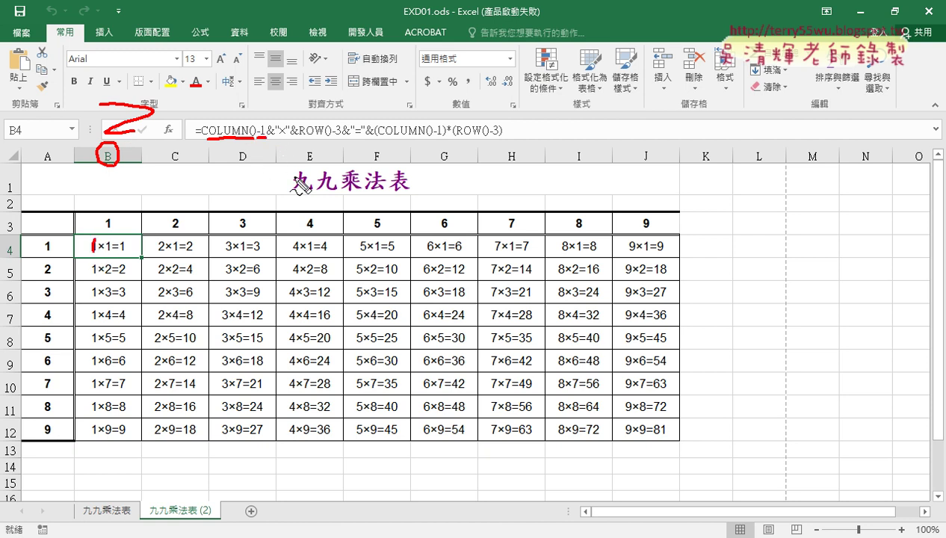
- Annotate how ROW()-3 gives 1 for row 4, then fill B4's formula across B4:J12
drag(300, 136, 331, 136)
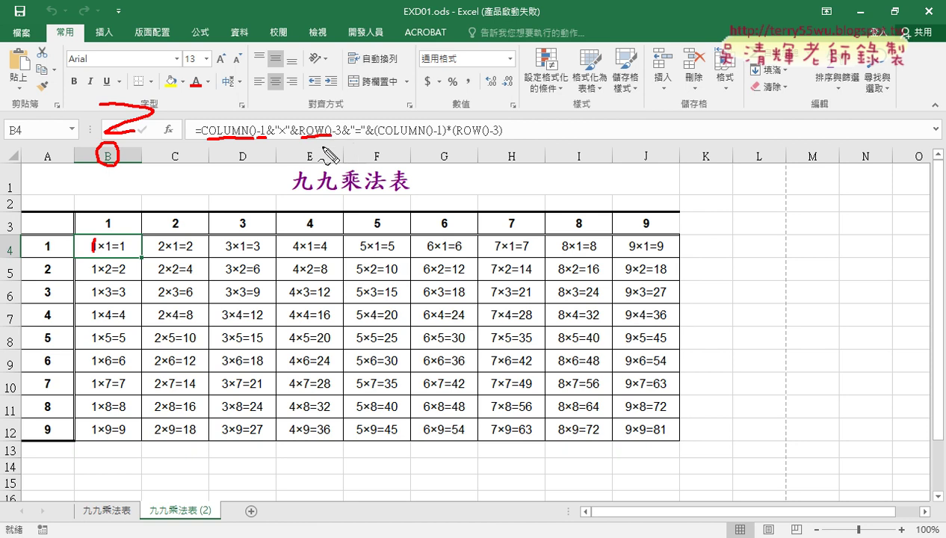
drag(22, 241, 24, 253)
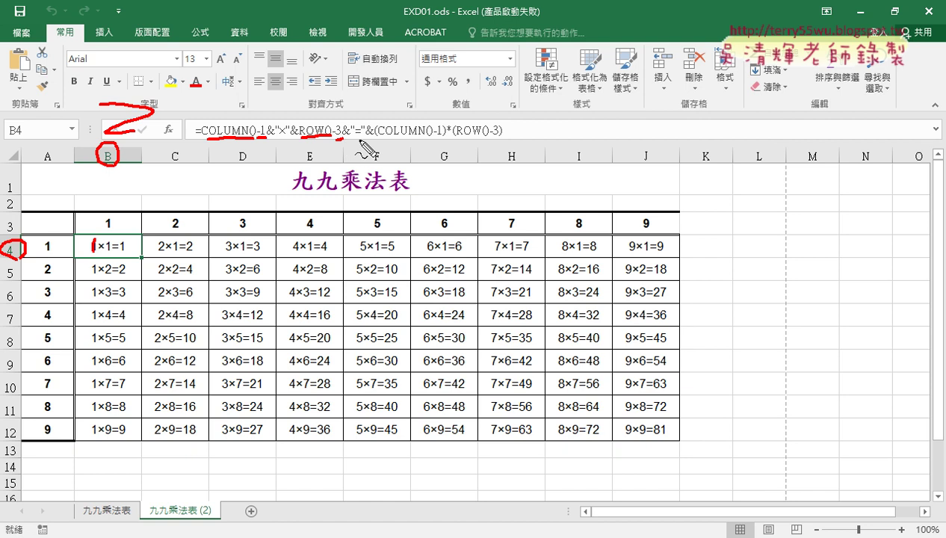
drag(356, 139, 366, 138)
drag(375, 139, 502, 138)
drag(443, 121, 442, 134)
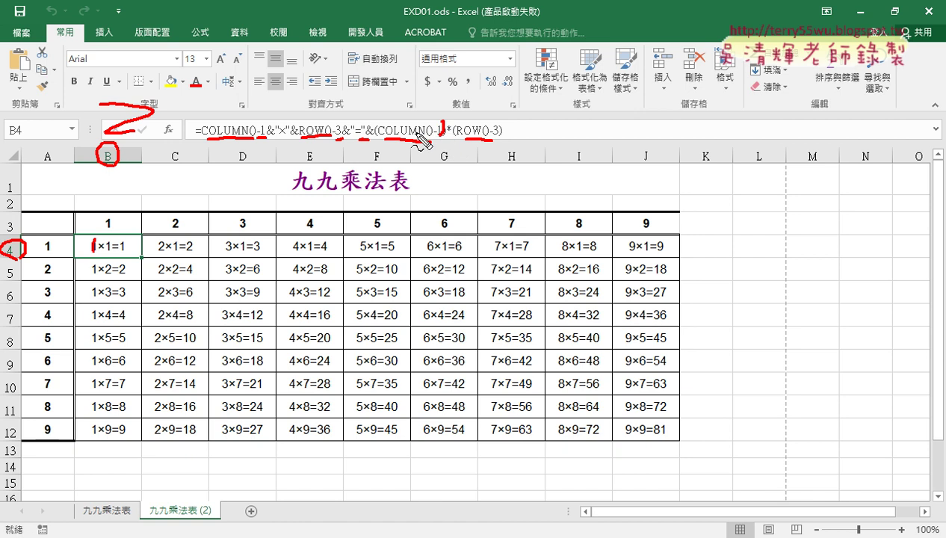
drag(382, 122, 378, 142)
mouse_move(459, 122)
mouse_down()
mouse_move(456, 140)
mouse_move(500, 137)
mouse_up()
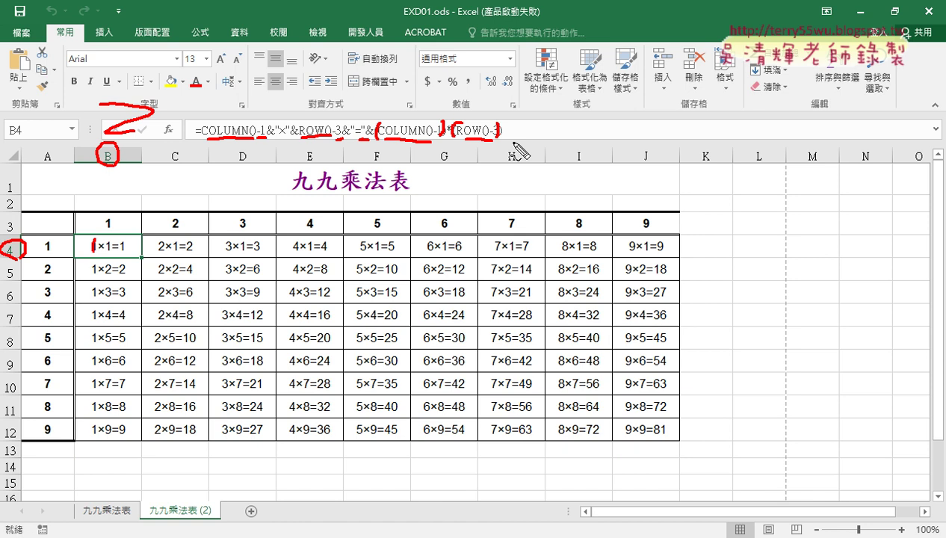
key(Escape)
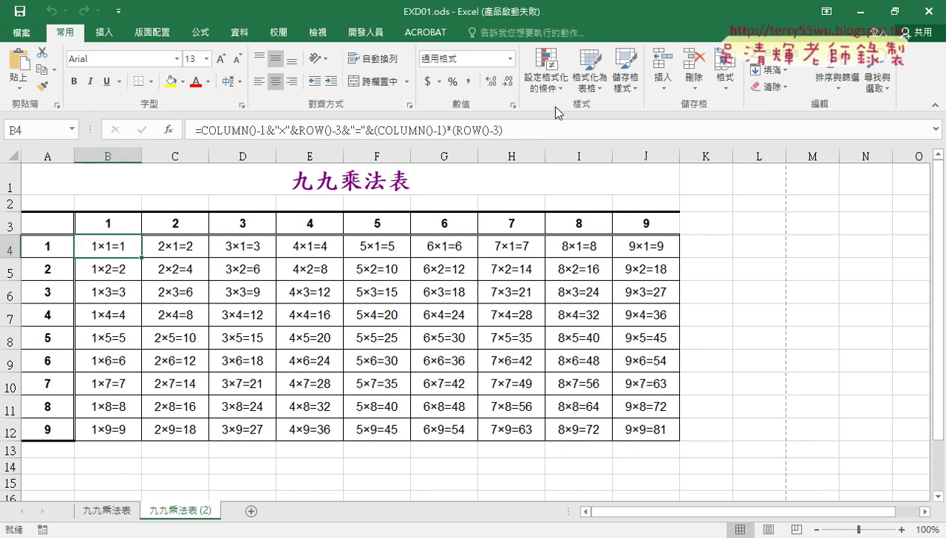
mouse_move(141, 258)
mouse_down()
mouse_move(674, 268)
mouse_move(686, 446)
mouse_up()
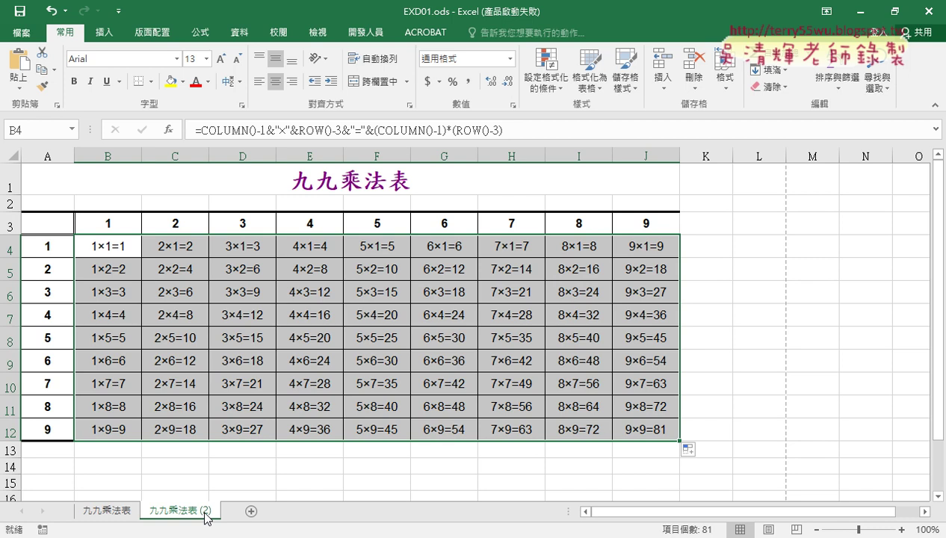
- Copy the 九九乘法表 (2) sheet and name the copy 九九乘法表 (VBA)
drag(207, 517, 248, 515)
drag(248, 514, 250, 514)
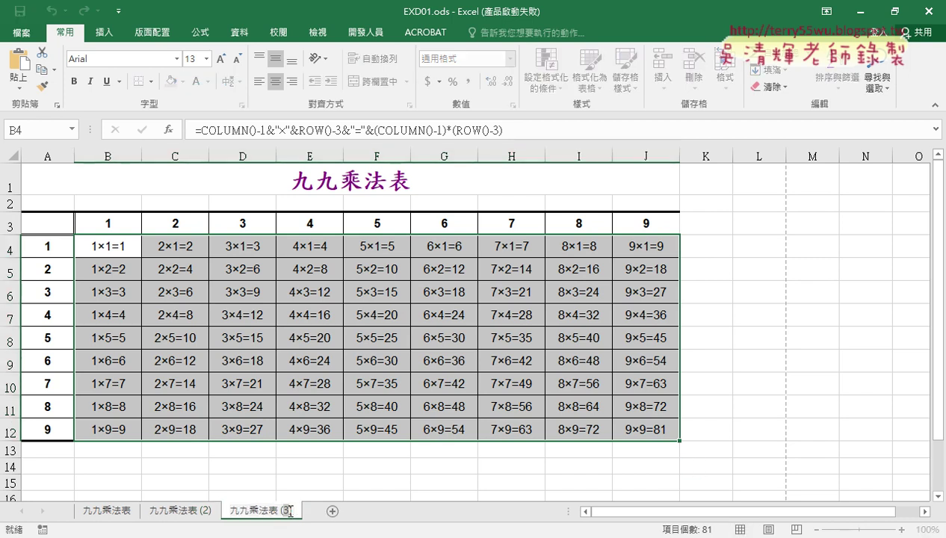
key(BackSpace)
text(VB)
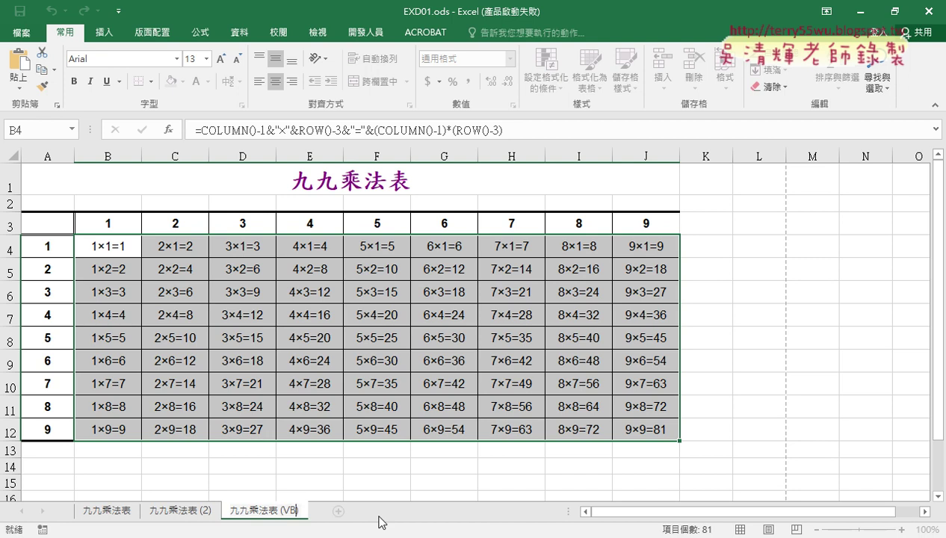
text(A)
key(Return)
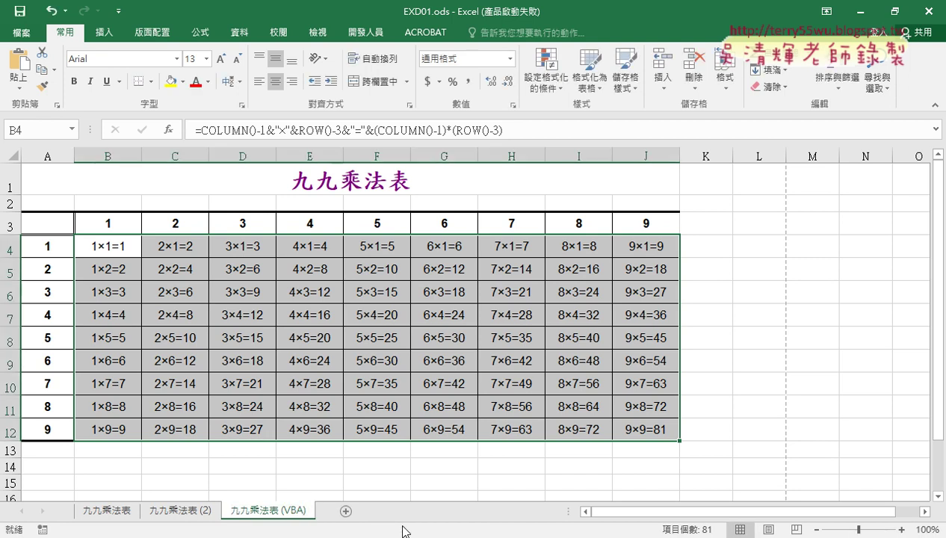
- Clear all entries from B4:J12 and sketch temporary boxes and a cross beside the table
drag(108, 246, 646, 430)
key(Delete)
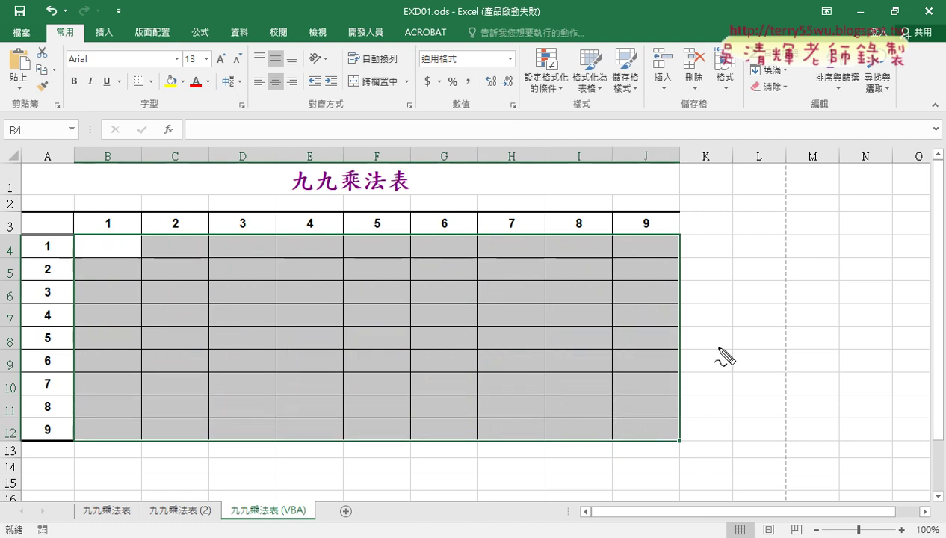
mouse_move(719, 218)
mouse_down()
mouse_move(720, 252)
mouse_move(819, 243)
mouse_move(729, 254)
mouse_up()
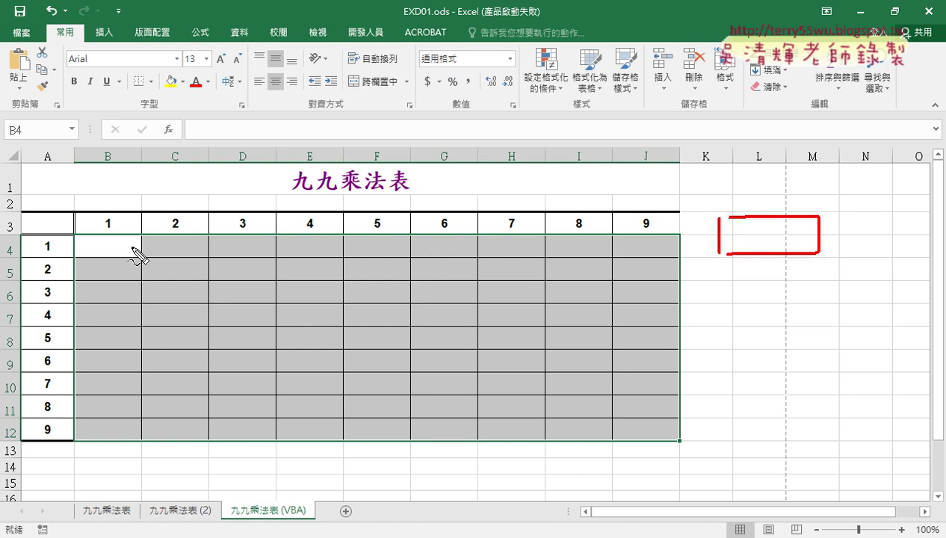
mouse_move(719, 273)
mouse_down()
mouse_move(718, 303)
mouse_move(814, 285)
mouse_move(818, 302)
mouse_up()
drag(719, 304, 820, 305)
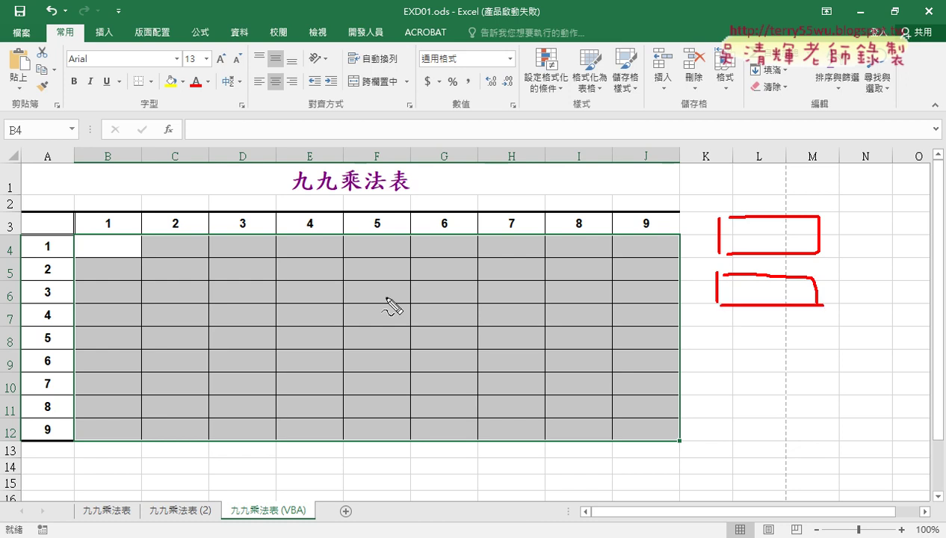
drag(409, 281, 323, 343)
drag(342, 294, 411, 329)
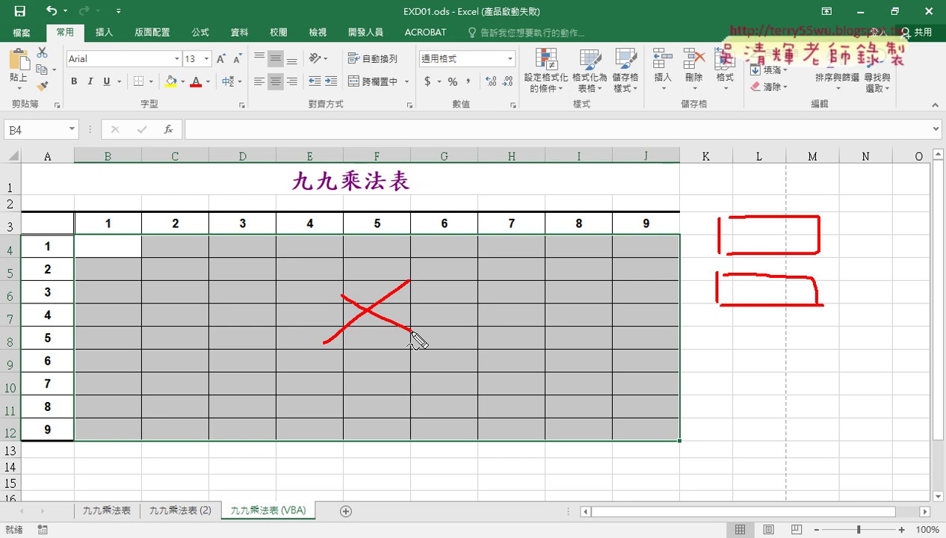
key(Escape)
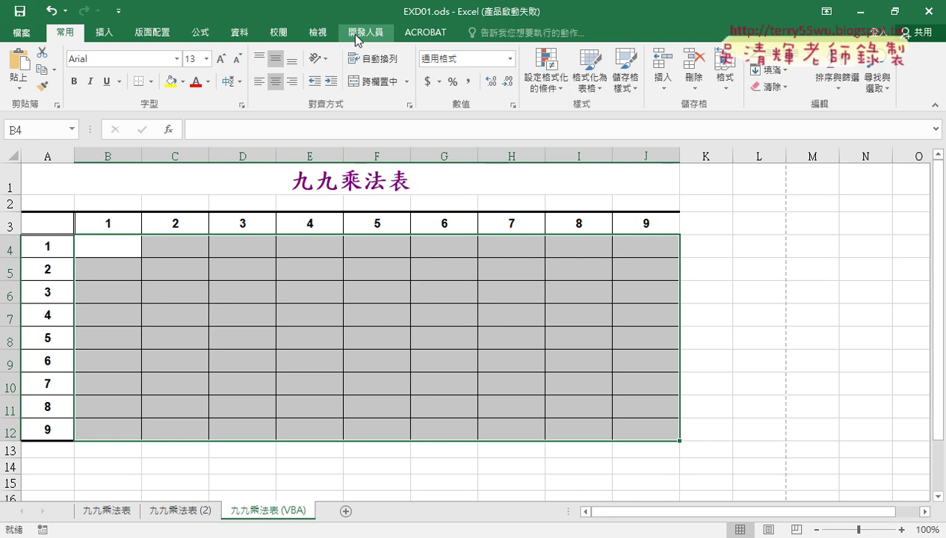
- Turn on the 開發人員 (Developer) tab in Excel Options' ribbon customization and switch to it
click(118, 11)
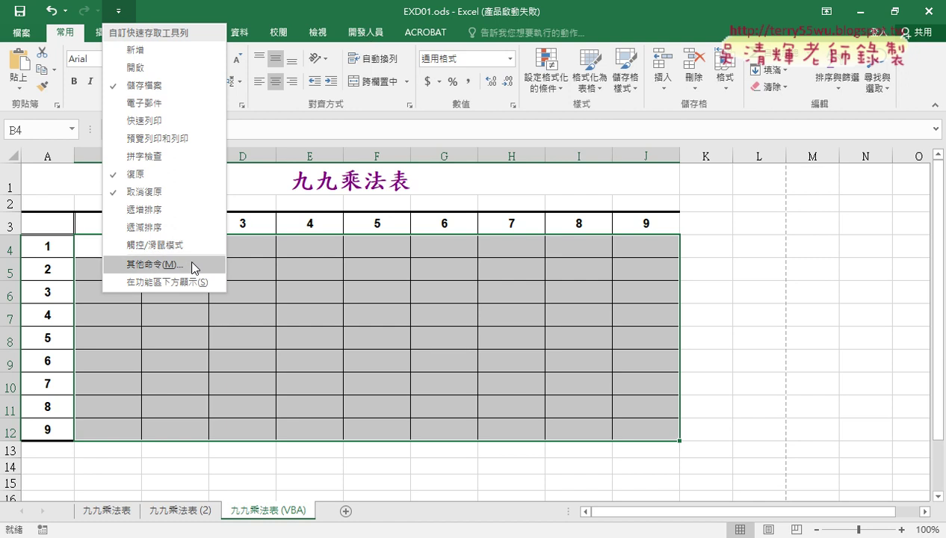
click(194, 265)
click(200, 176)
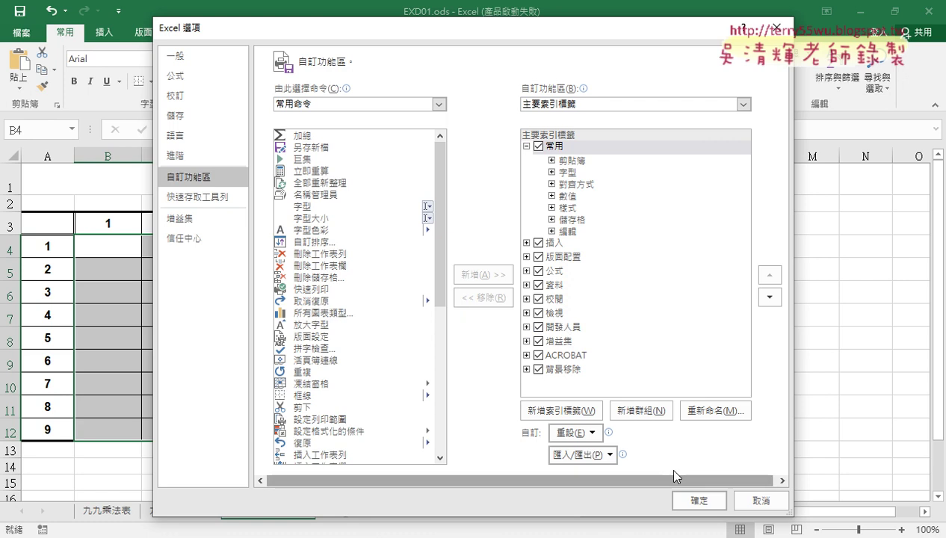
click(711, 501)
click(366, 33)
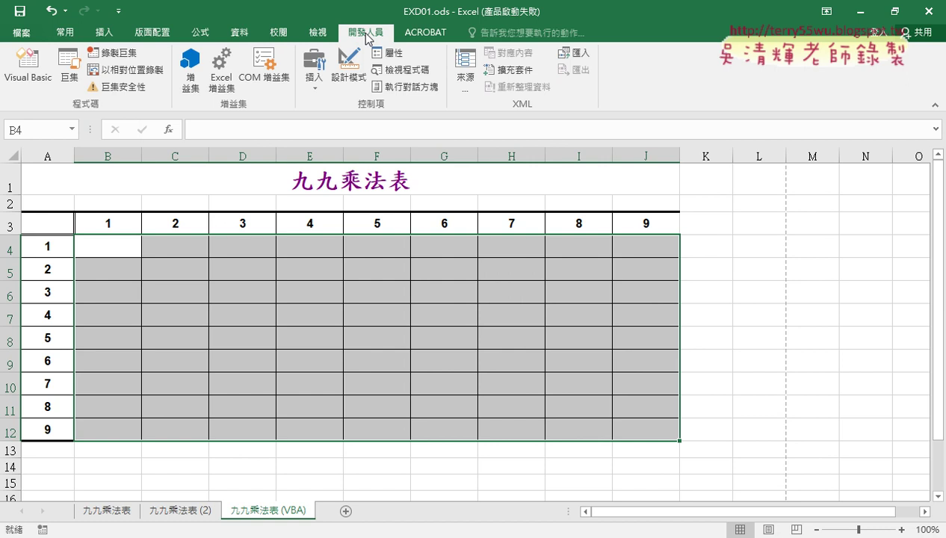
- Open the Visual Basic editor, resize its window, and insert and open a new Module1
click(23, 81)
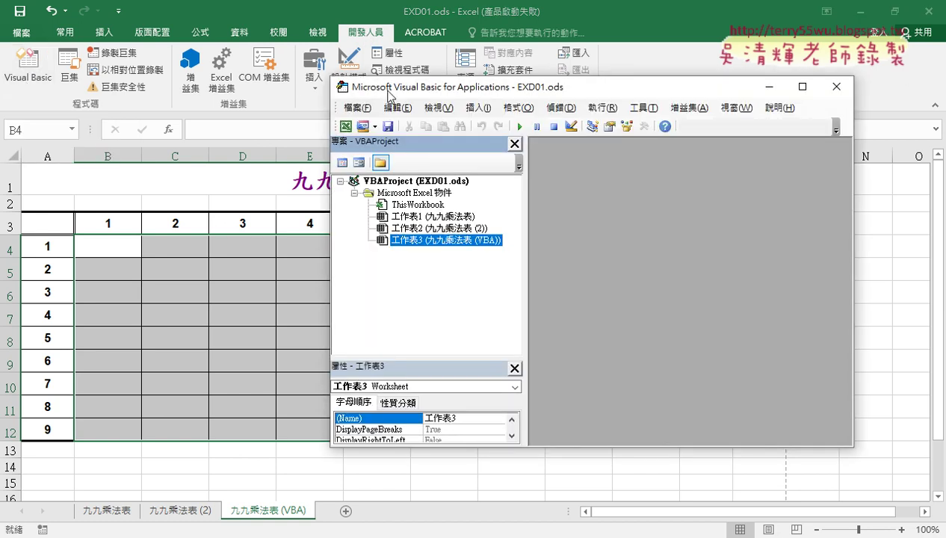
drag(389, 92, 193, 90)
drag(327, 207, 269, 208)
drag(658, 245, 870, 244)
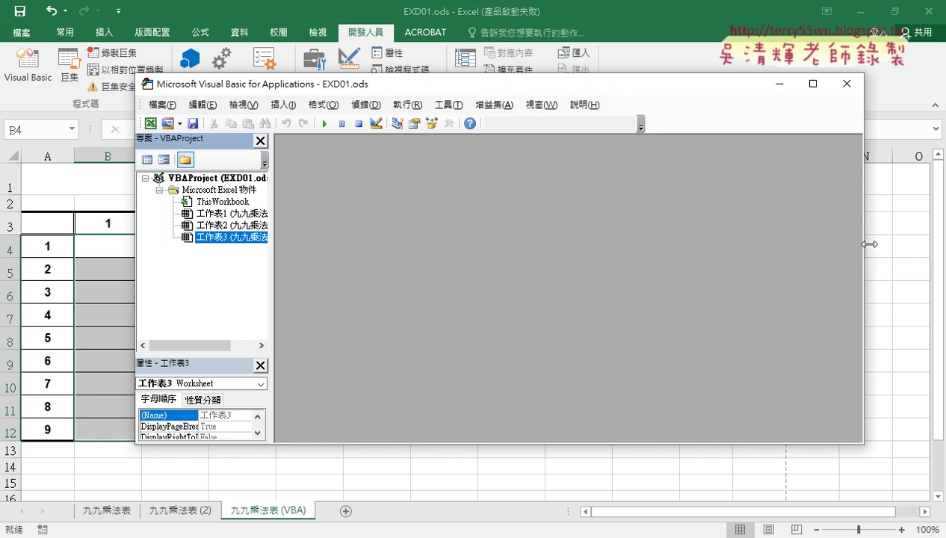
drag(442, 90, 605, 86)
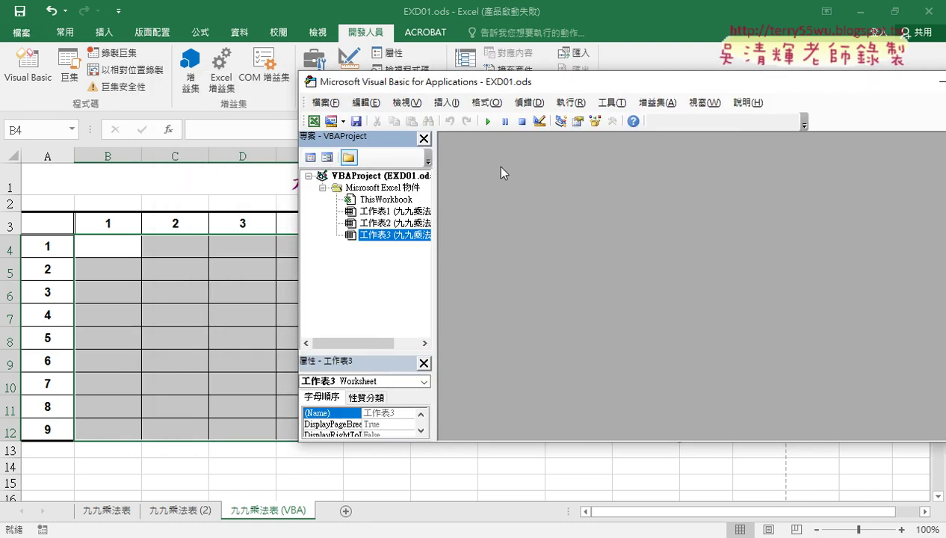
right_click(383, 236)
mouse_move(441, 295)
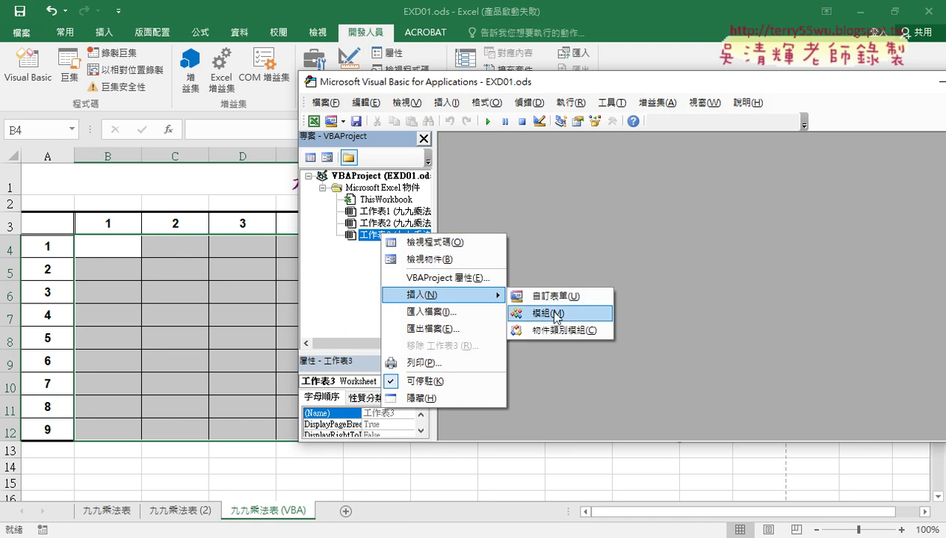
click(555, 314)
double_click(562, 165)
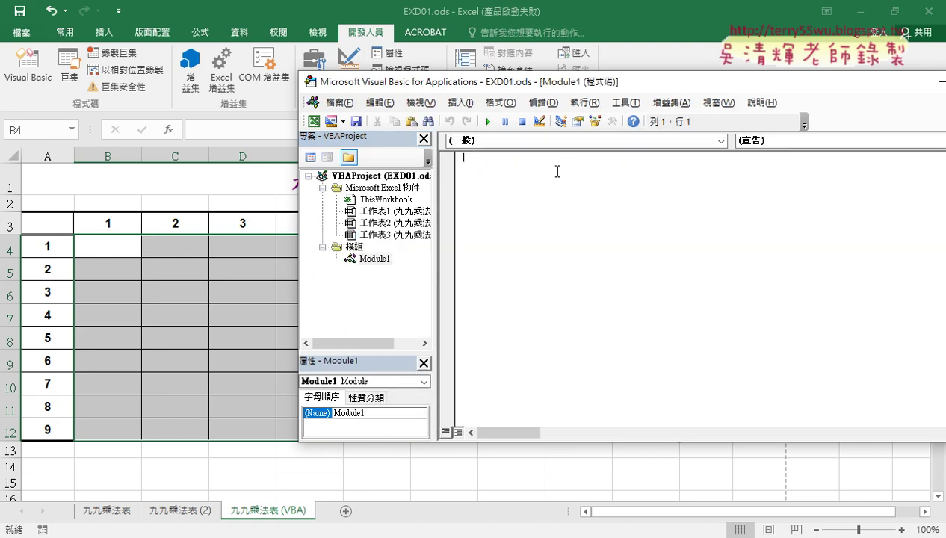
- Enlarge the code font size in the editor's Editor Format options
click(625, 103)
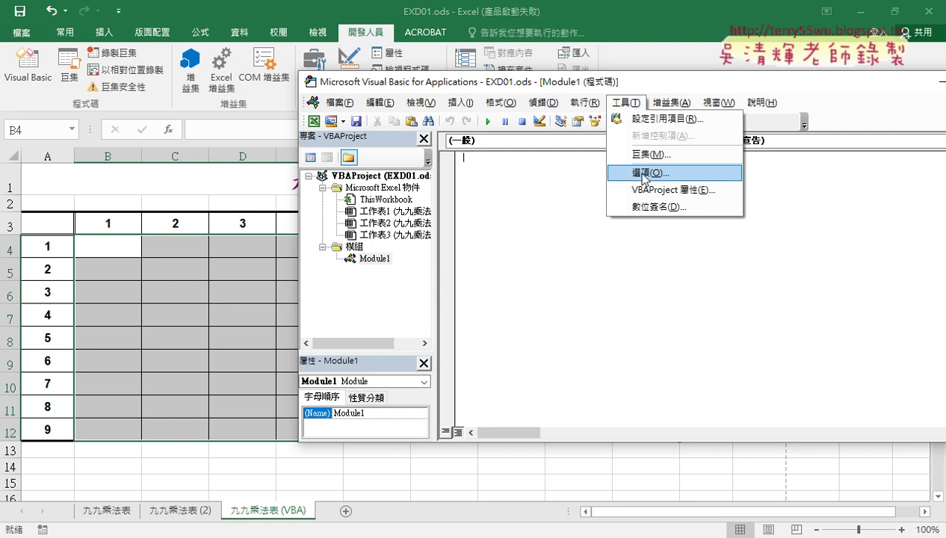
click(643, 173)
click(377, 137)
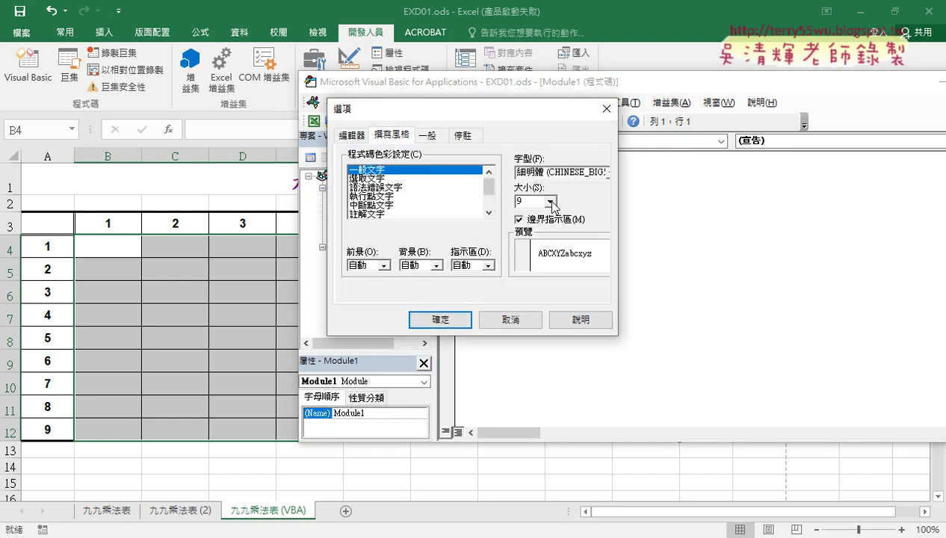
click(551, 202)
click(527, 231)
click(551, 201)
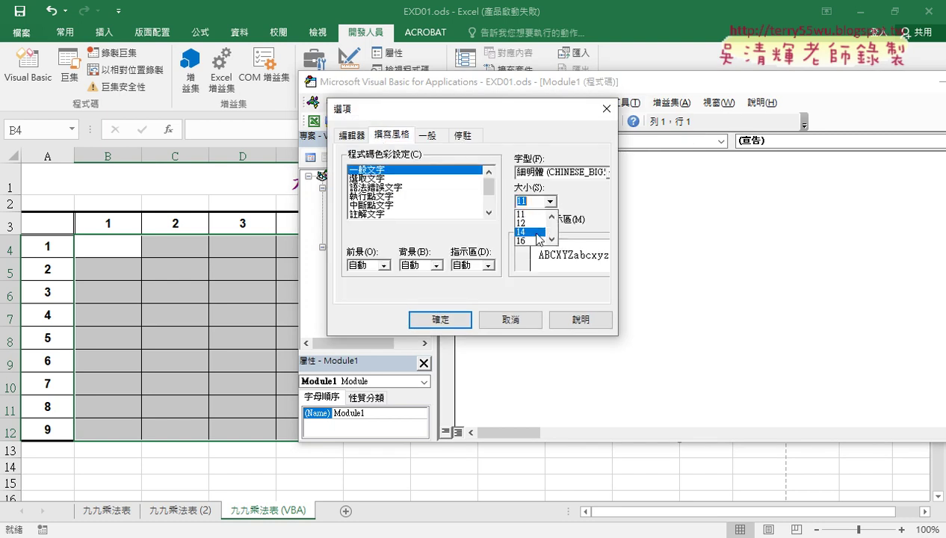
click(527, 223)
click(460, 319)
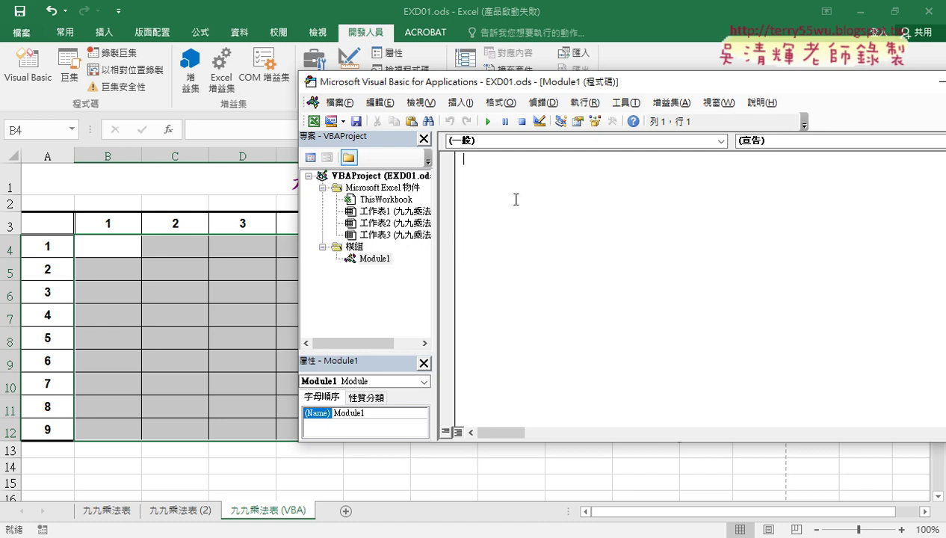
- Create Sub 九九乘法表 and indent the empty line inside it
text(Sub )
text(久久)
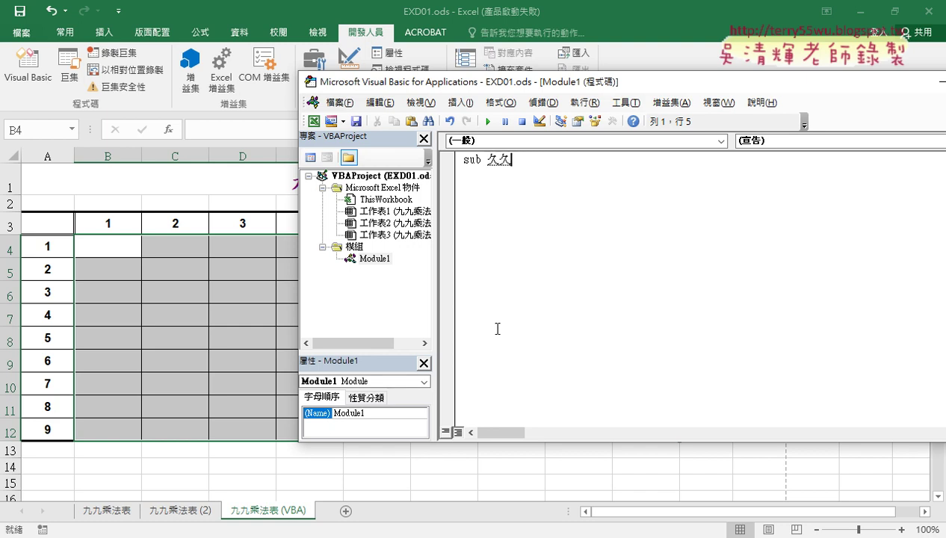
text(ㄔㄥˊㄈㄚˇㄅㄧ)
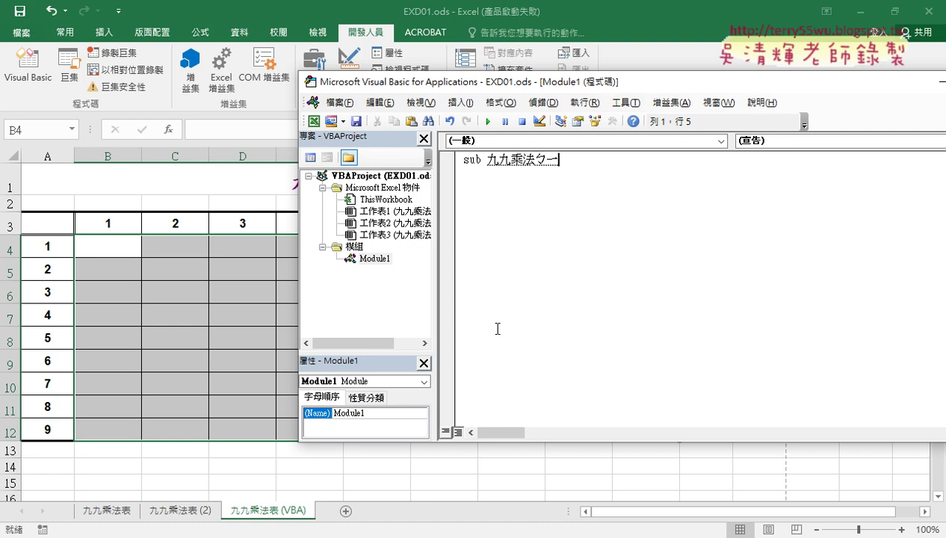
text(ㄠˇ)
key(Return)
key(Return)
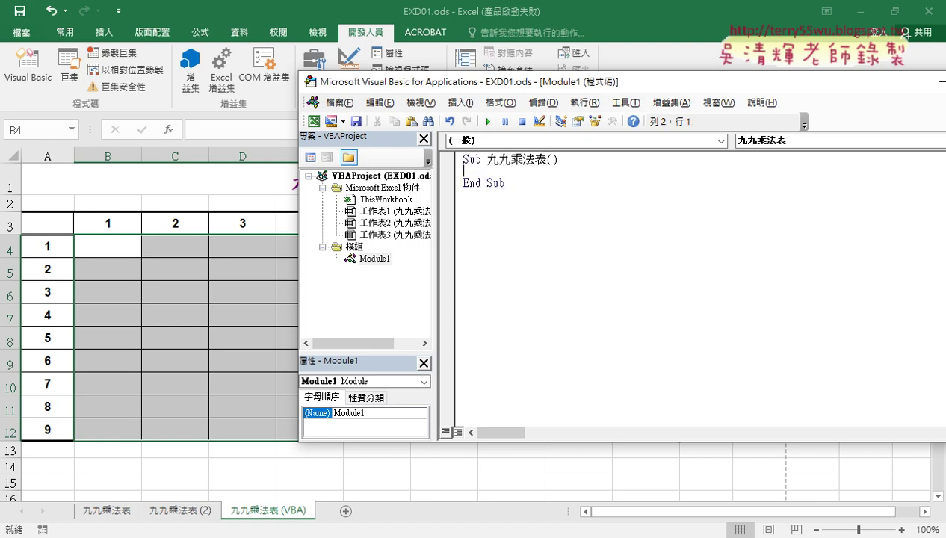
drag(506, 184, 459, 156)
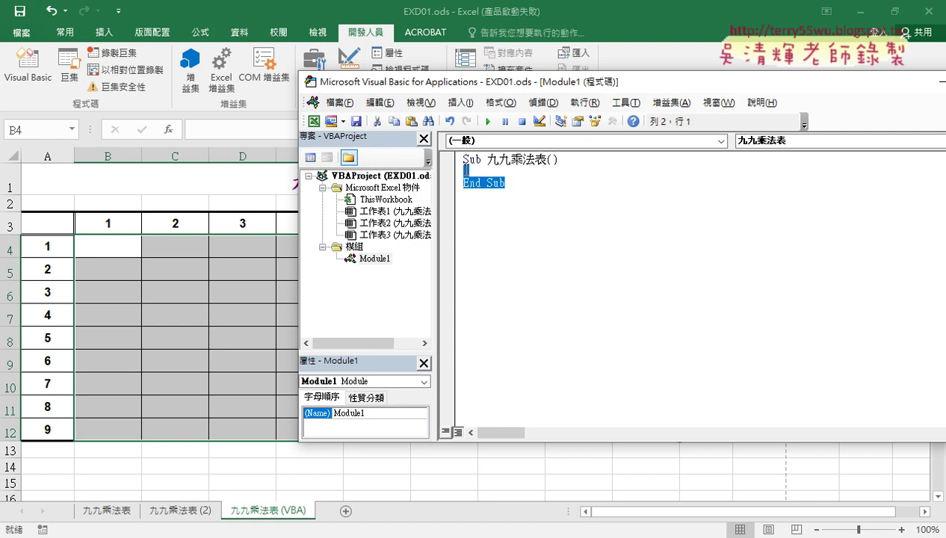
click(552, 186)
drag(549, 186, 464, 189)
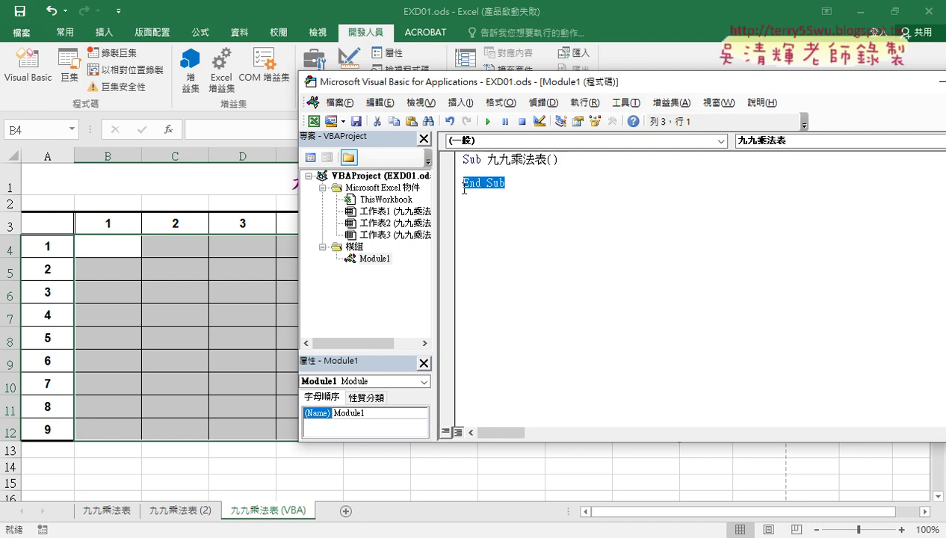
click(477, 174)
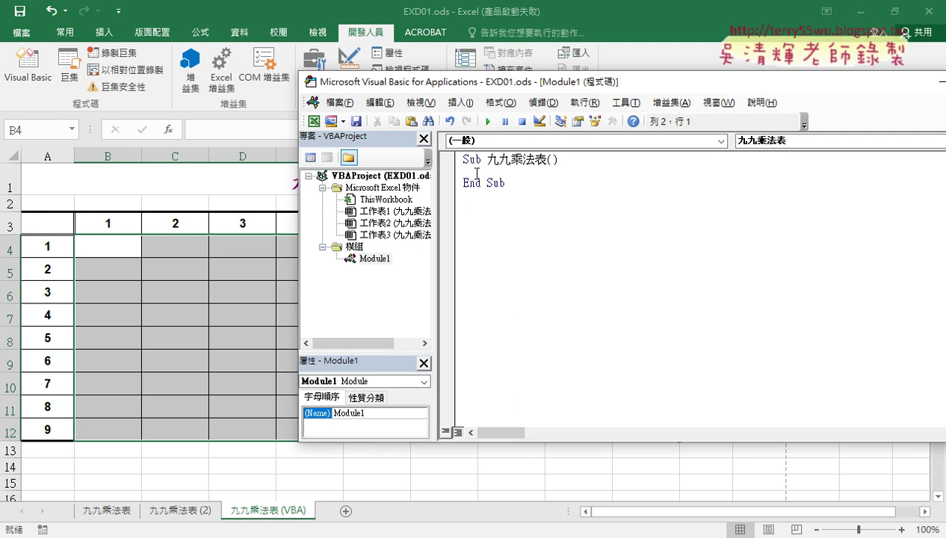
key(Tab)
- Add an outer For i = 1 To 9 … Next loop
text(for i)
text(=1 t)
text(o 9)
key(Return)
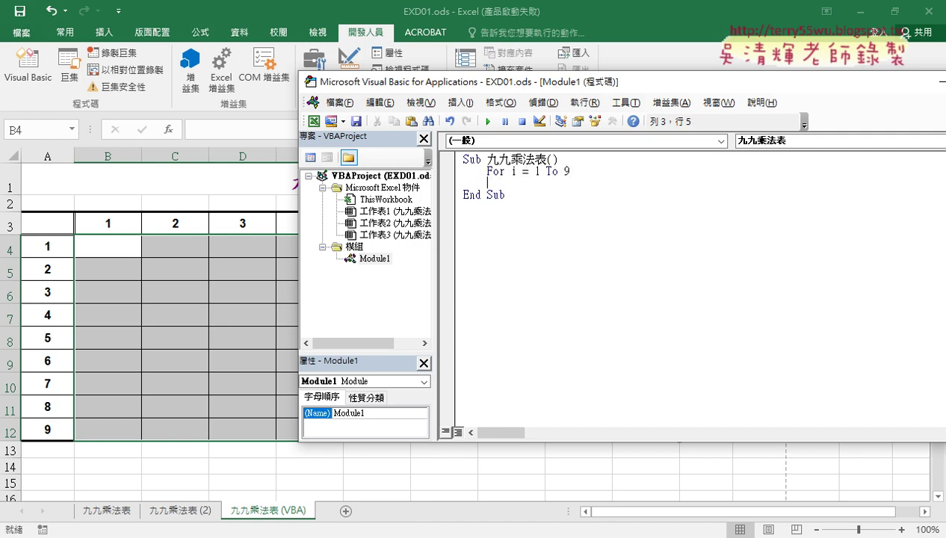
key(Return)
text(next)
key(Up)
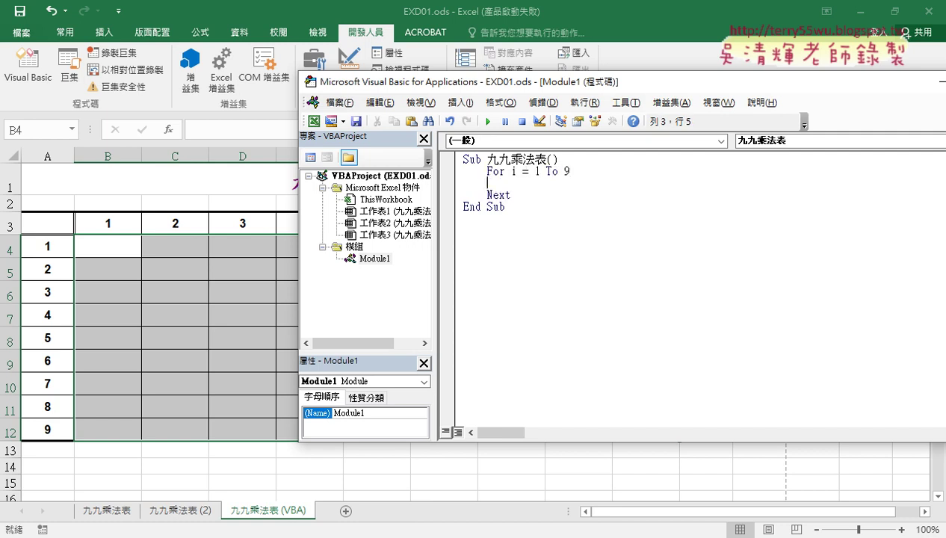
key(Tab)
- Nest a For j = 1 To 9 … Next loop containing Cells(i, j) = ""
text(for j)
text(=1 to )
text(9)
key(Return)
text(next)
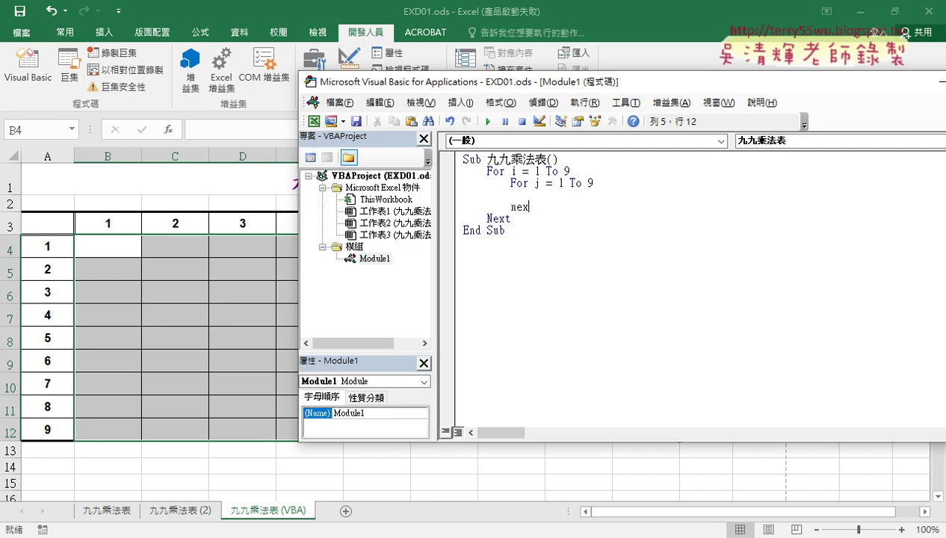
key(Up)
text(ce)
text(lls()
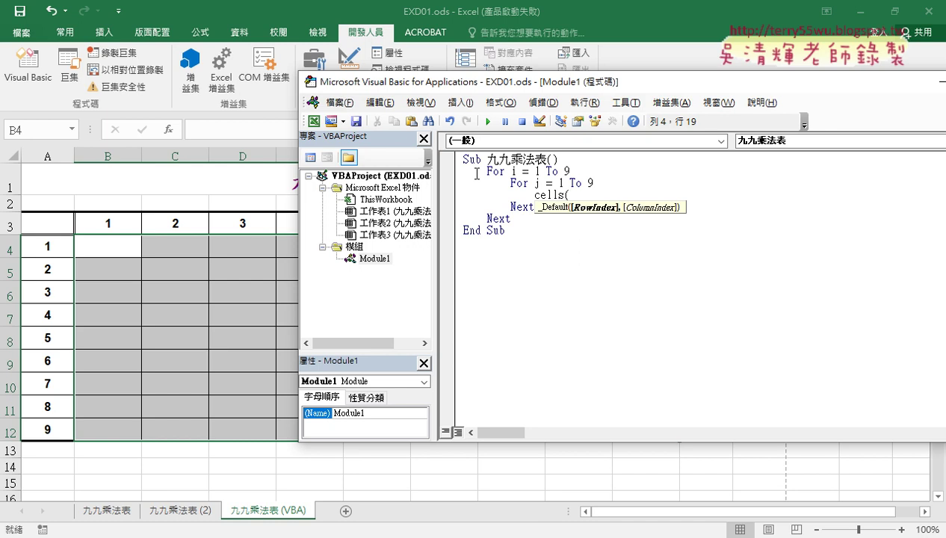
text(i,)
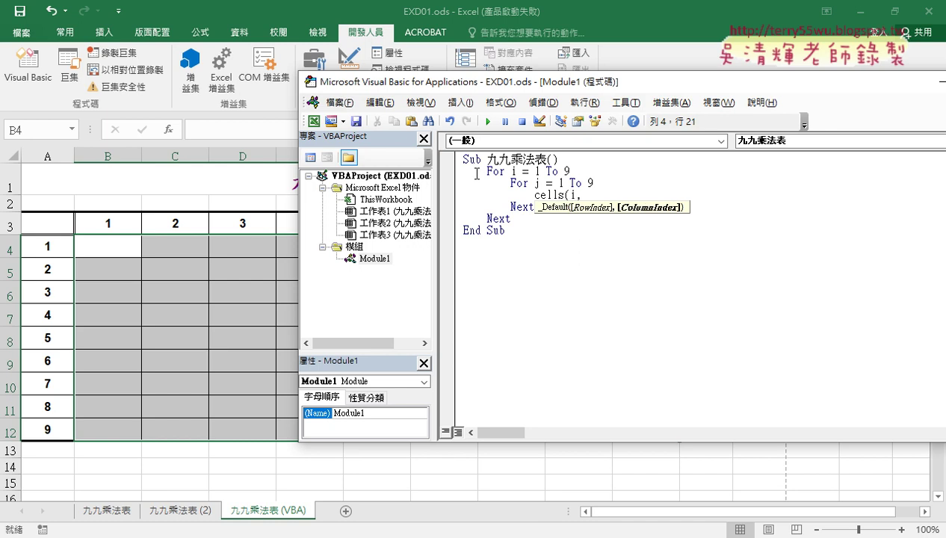
text(j))
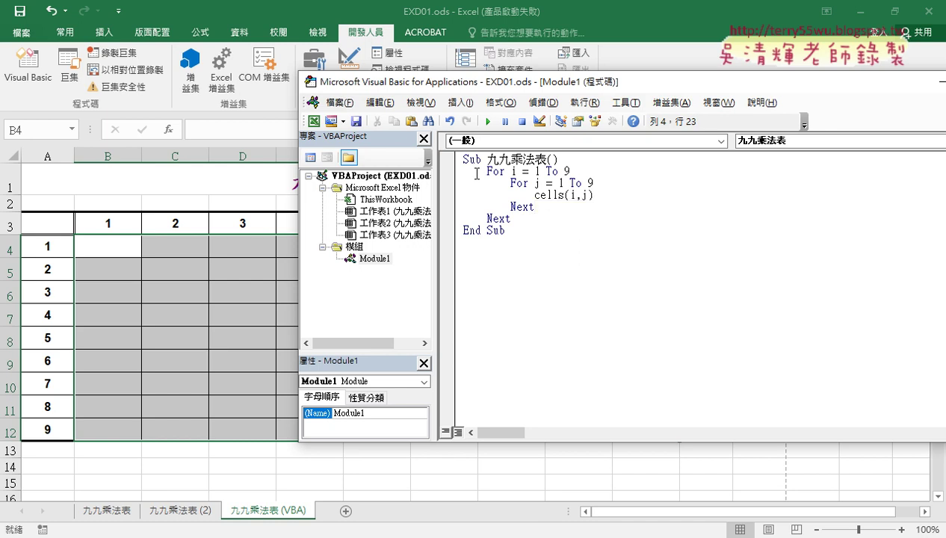
text(="")
click(496, 210)
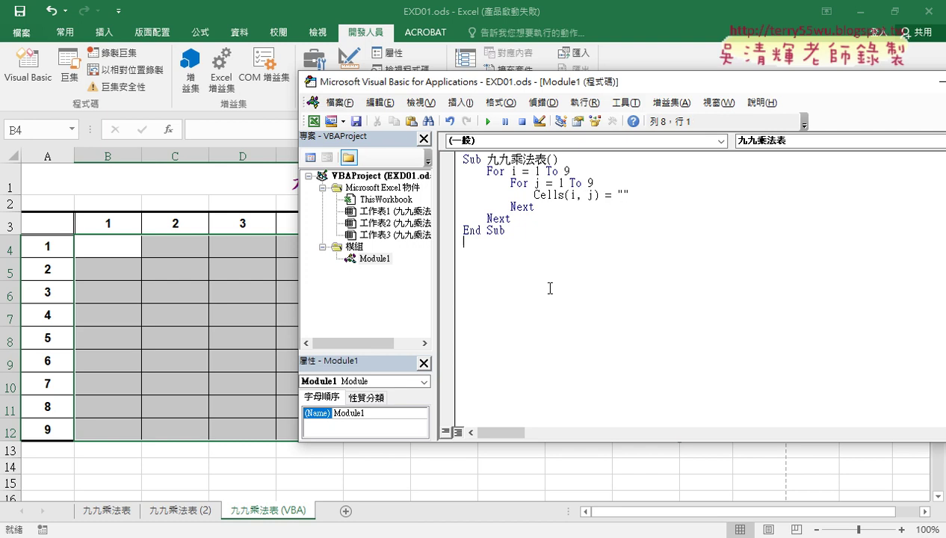
- Duplicate the 九九乘法表 macro below End Sub and rename the copy Sub 清除
double_click(625, 196)
drag(505, 231, 464, 160)
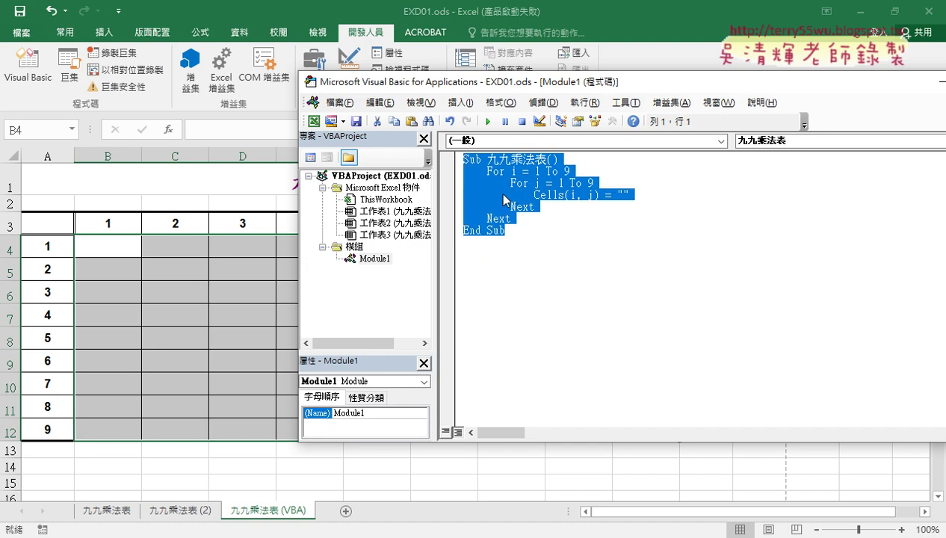
key(ctrl+c)
click(503, 254)
key(ctrl+v)
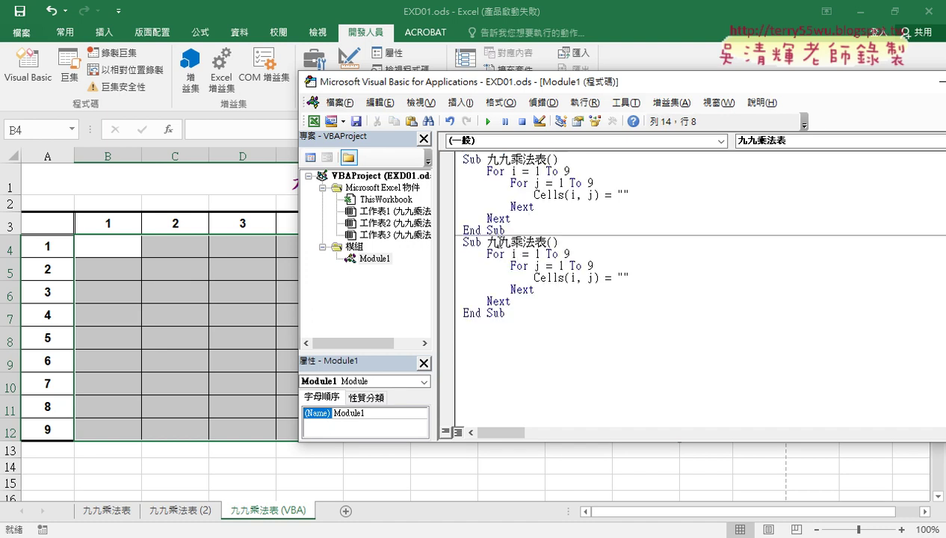
drag(487, 242, 543, 242)
text(7)
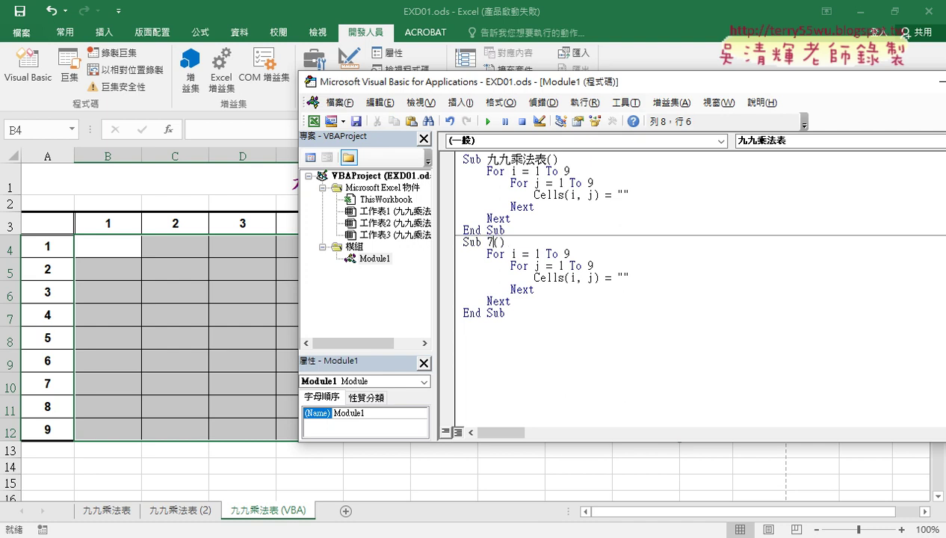
text(清)
text(除)
drag(630, 195, 618, 195)
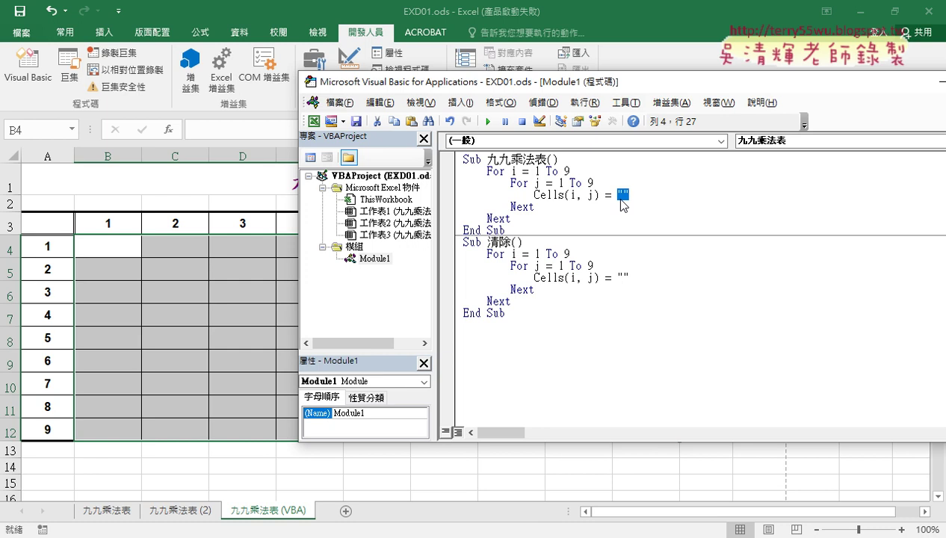
drag(598, 82, 678, 81)
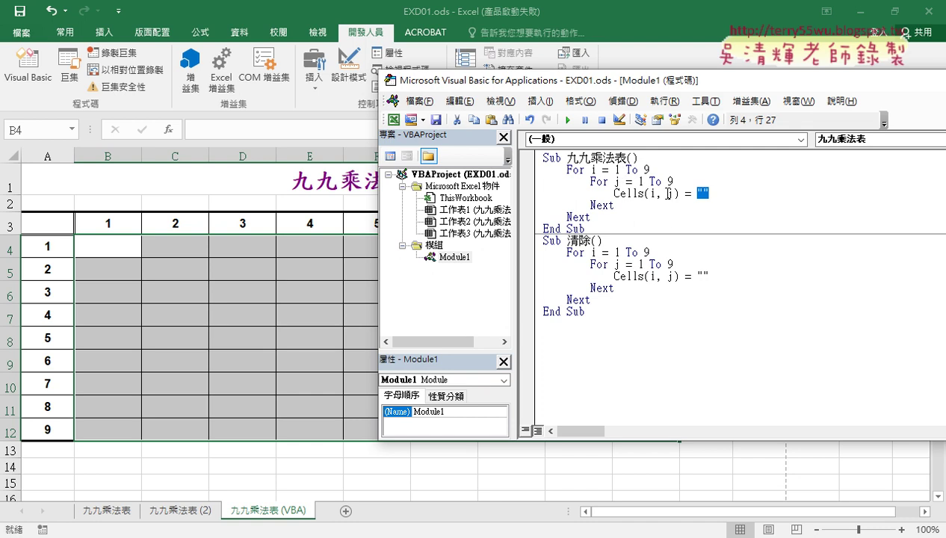
- Change 九九乘法表's loops to i = 4 To 12 and j = 2 To 10
click(650, 193)
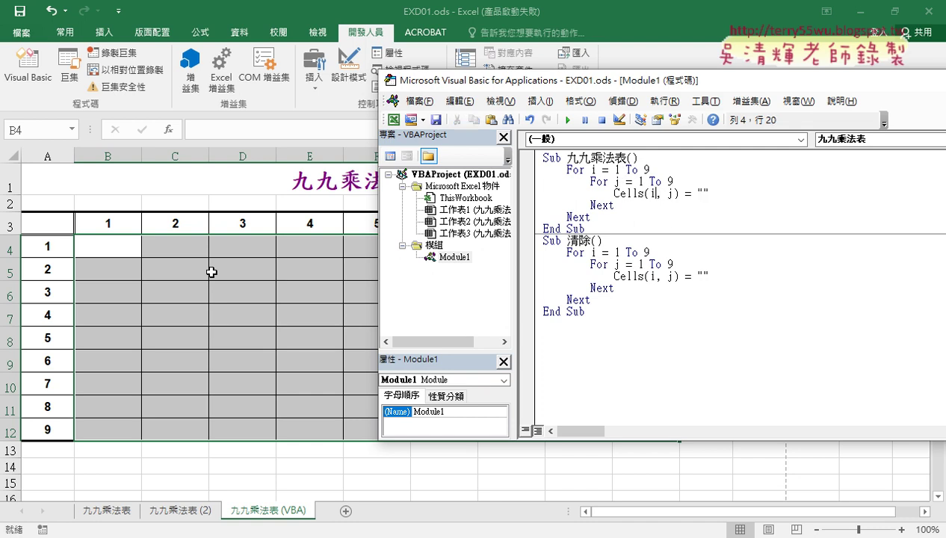
drag(614, 170, 650, 170)
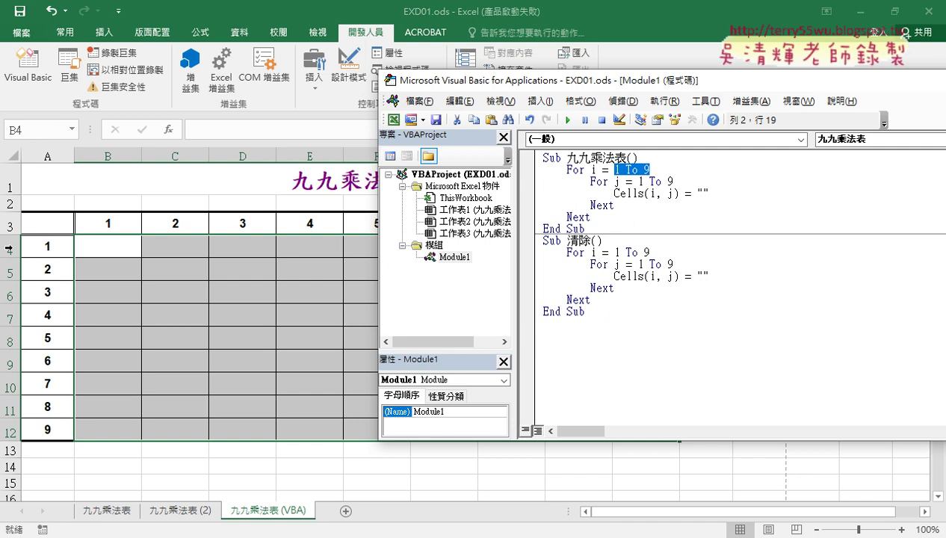
click(627, 179)
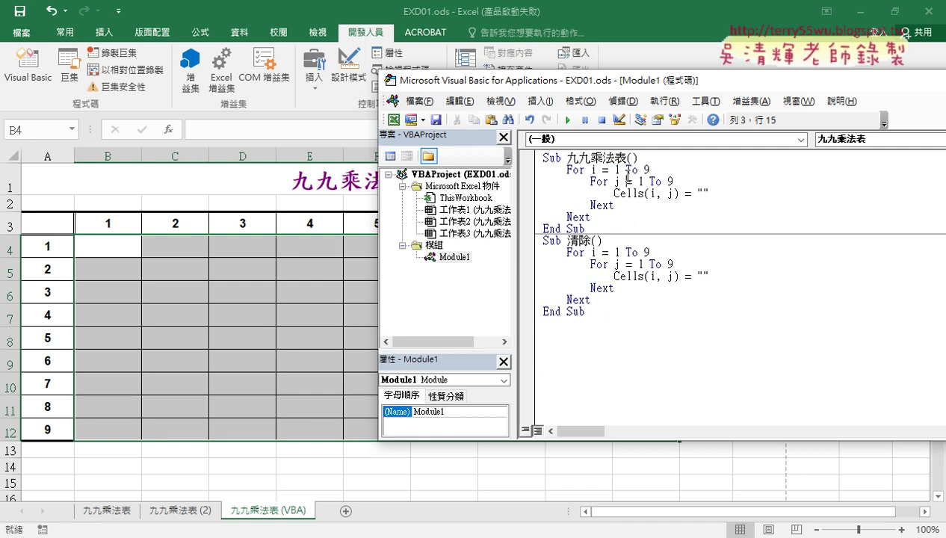
double_click(617, 169)
text(4)
double_click(647, 169)
text(12)
double_click(640, 181)
text(2)
double_click(671, 181)
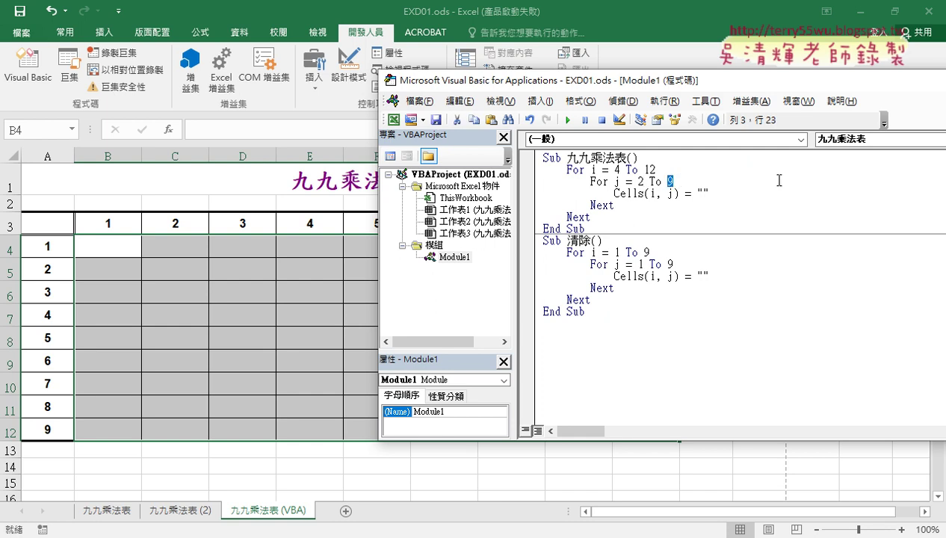
text(10)
- Paste the updated loop lines over the 清除 macro's old 1 To 9 loops
click(915, 264)
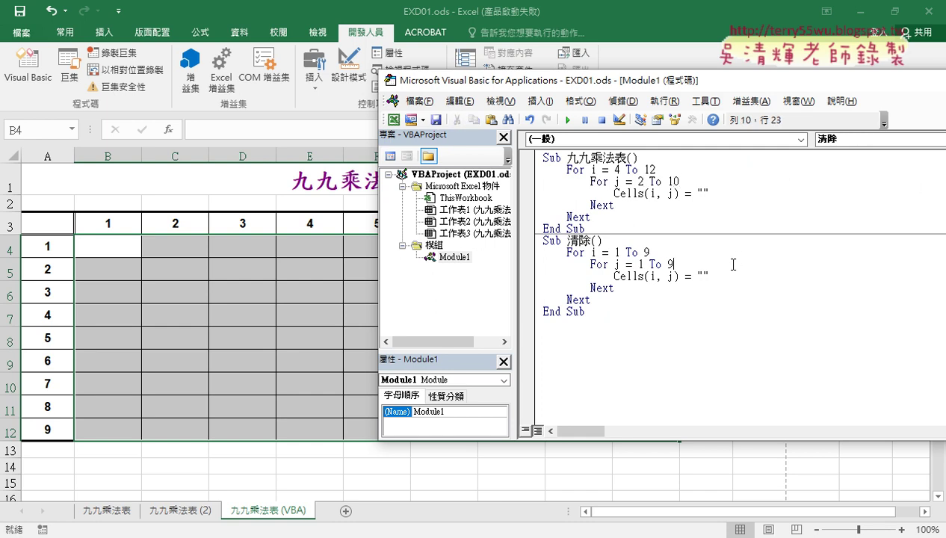
drag(598, 216, 536, 176)
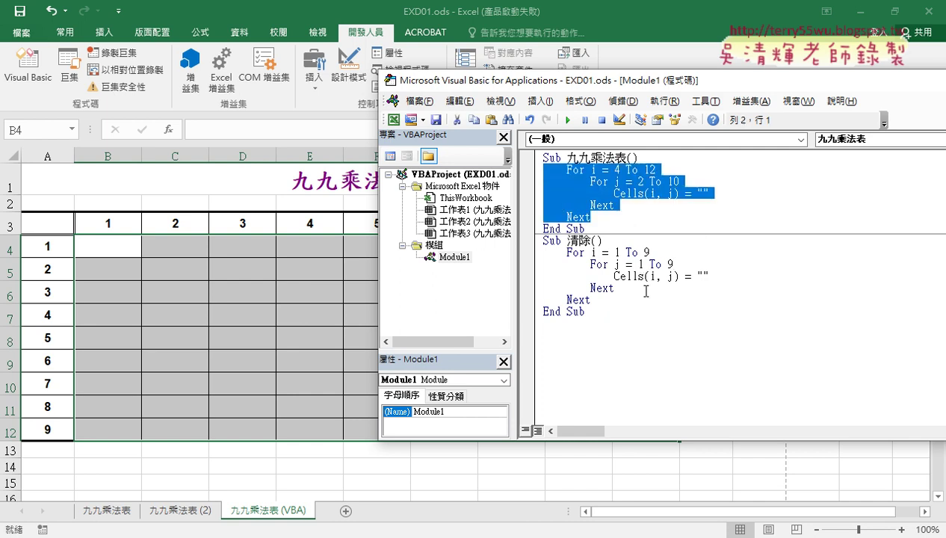
click(610, 299)
drag(610, 299, 538, 251)
key(ctrl+v)
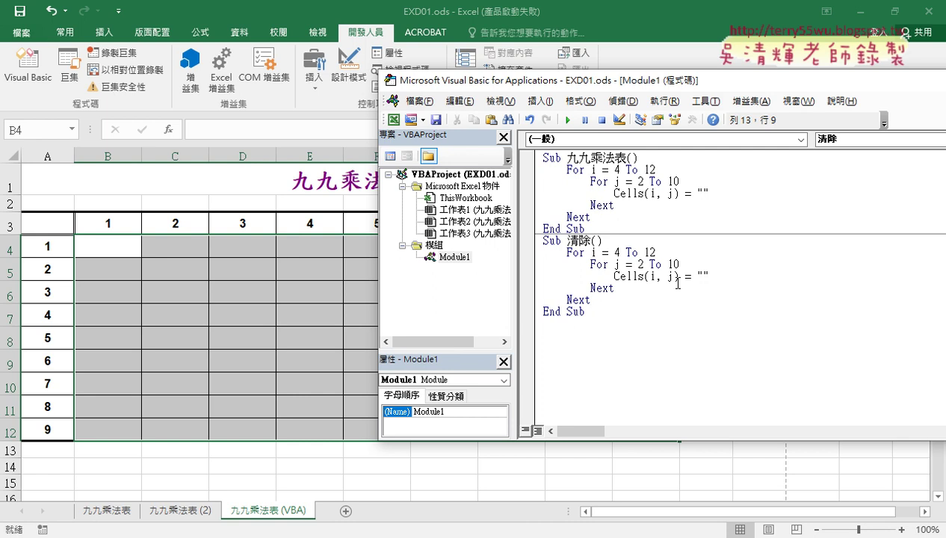
drag(708, 276, 615, 276)
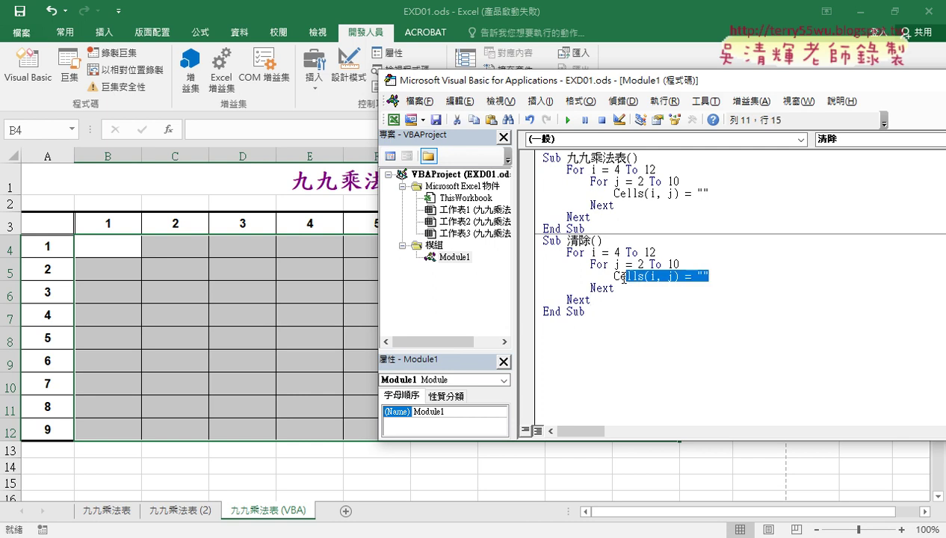
click(706, 193)
double_click(705, 193)
drag(673, 80, 690, 78)
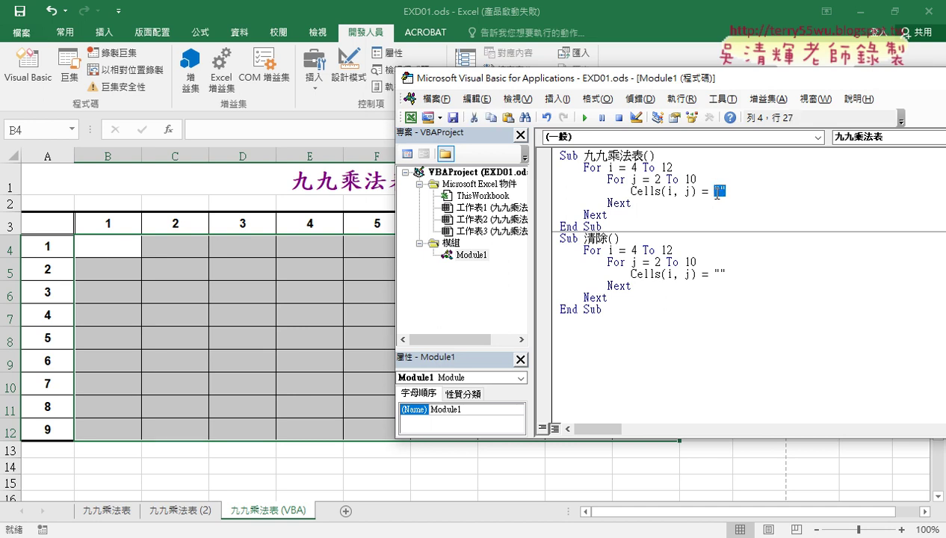
- Set 九九乘法表's Cells line to j - 1 & "x" & i - 3
text(i)
key(shift+Left)
text(i)
text(-)
key(BackSpace)
key(BackSpace)
text(j)
text(-1)
text( & )
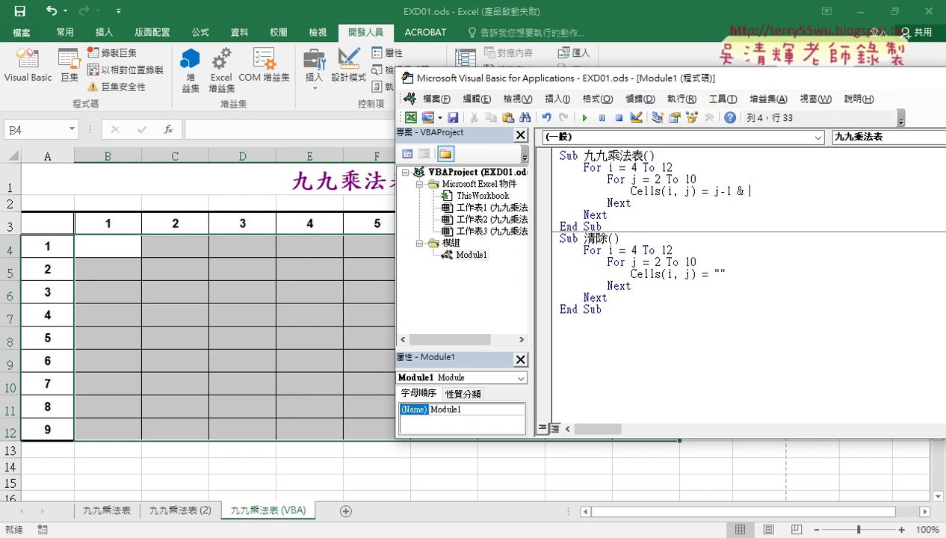
text("")
key(Left)
text(X)
key(BackSpace)
text(x")
text( &)
text(i)
text(-)
text(3)
click(725, 300)
- Narrow the project pane and move the code editor aside to show more table columns
drag(828, 192, 715, 196)
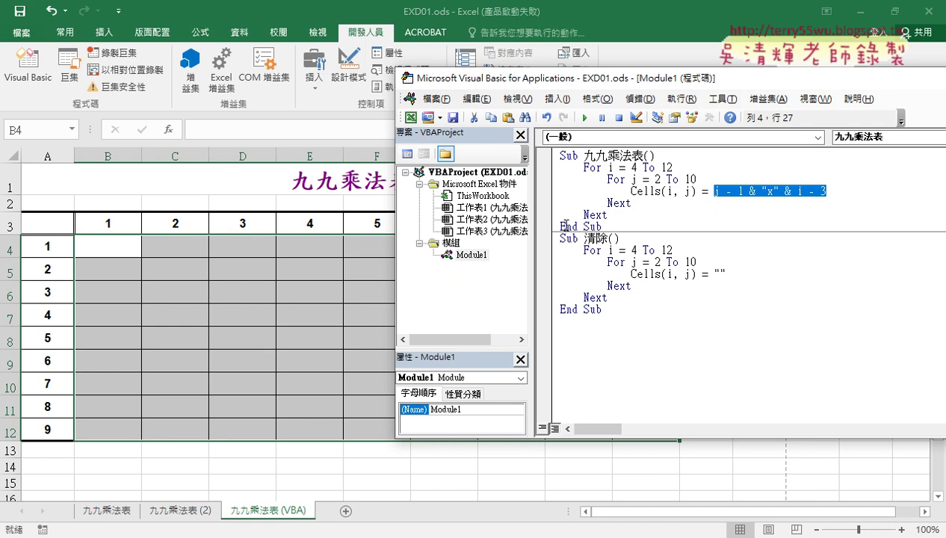
drag(535, 187, 469, 186)
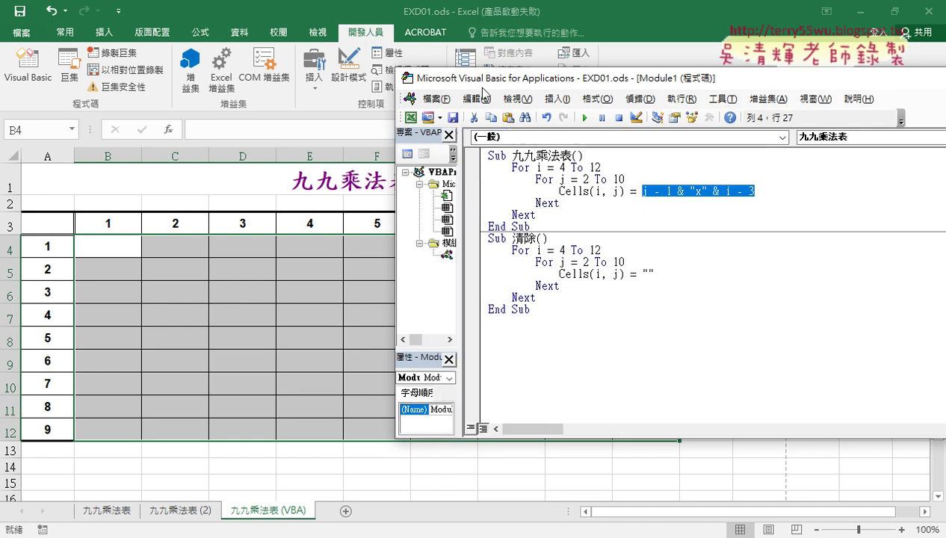
drag(482, 79, 634, 89)
- Step into 九九乘法表 with F8 and inspect the values of j - 1 and i - 3
click(761, 200)
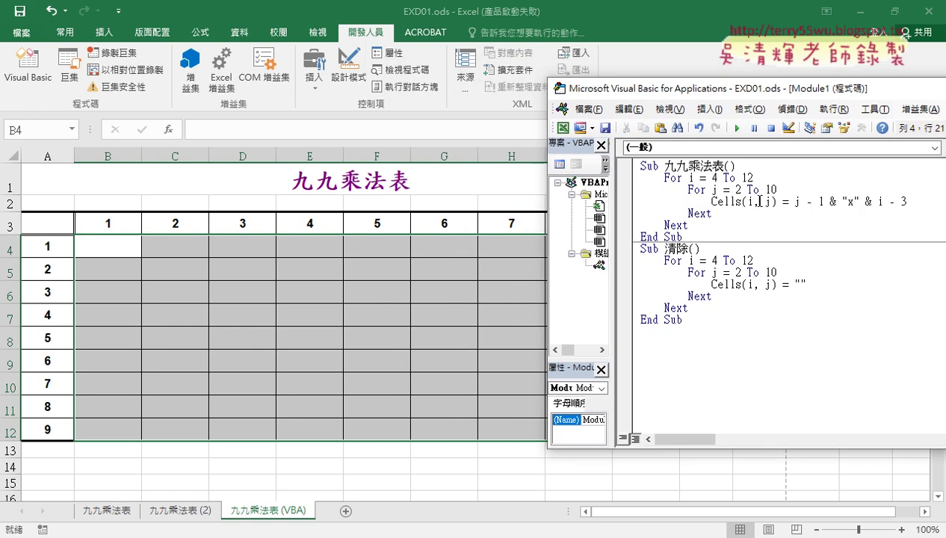
key(F8)
key(F8)
key(F8)
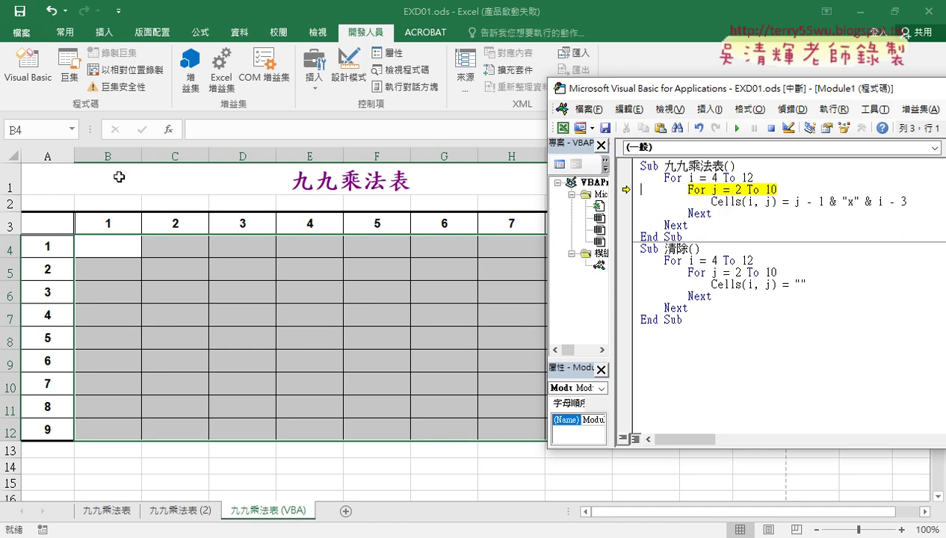
click(703, 202)
key(F8)
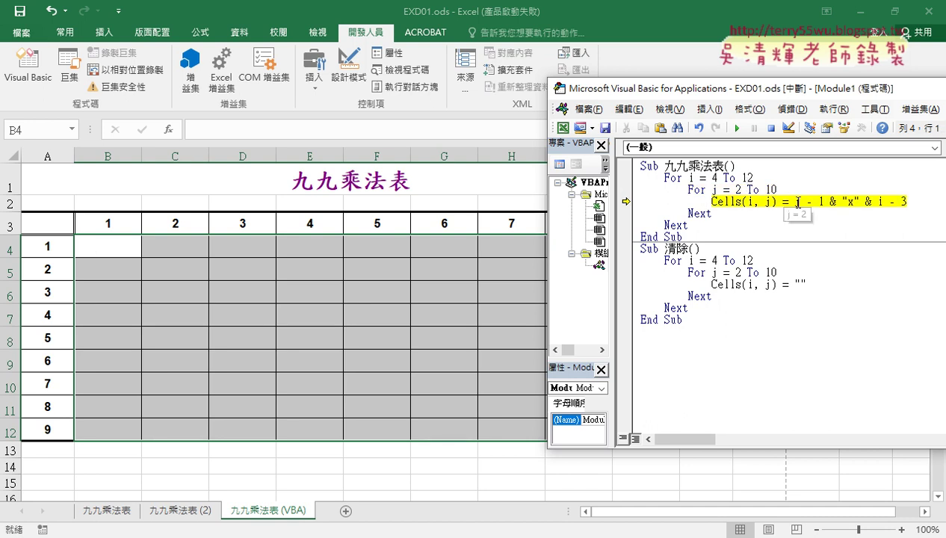
drag(795, 201, 823, 202)
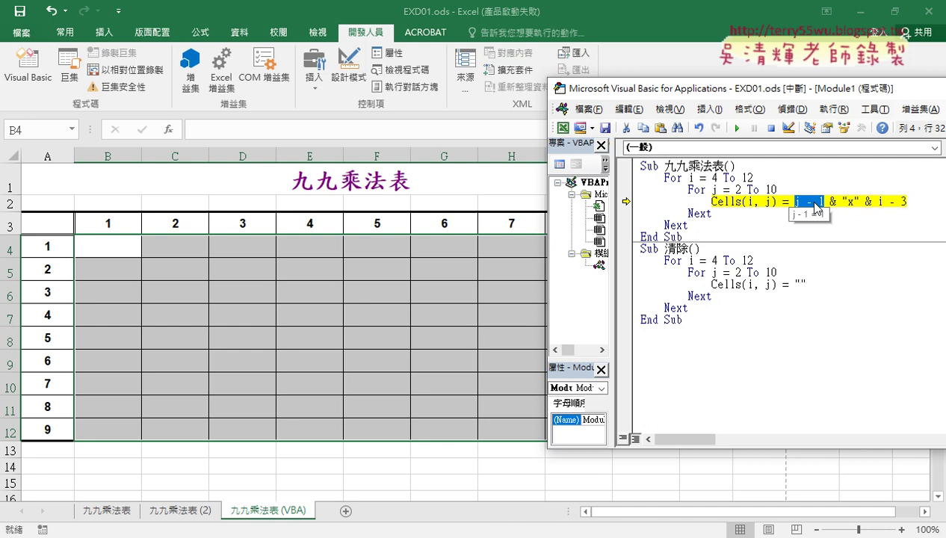
drag(878, 202, 909, 201)
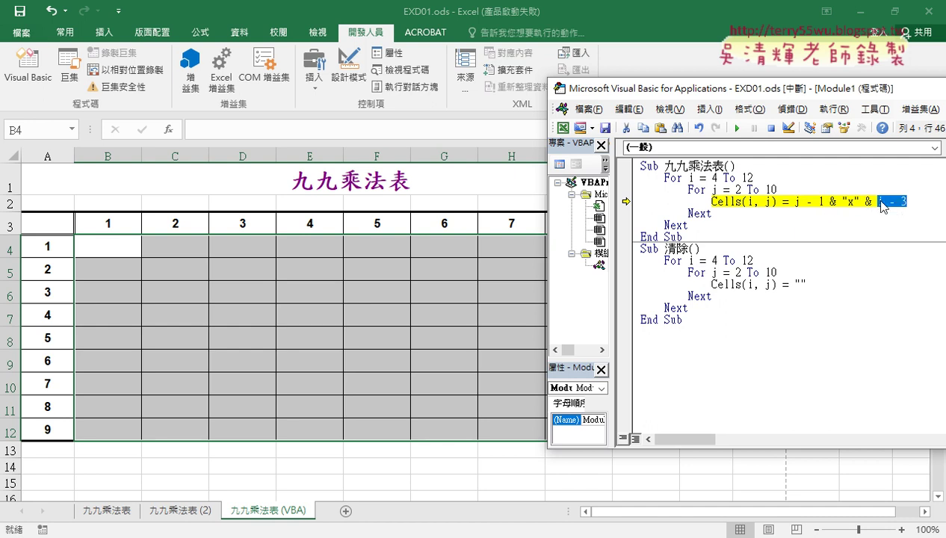
click(884, 205)
click(723, 202)
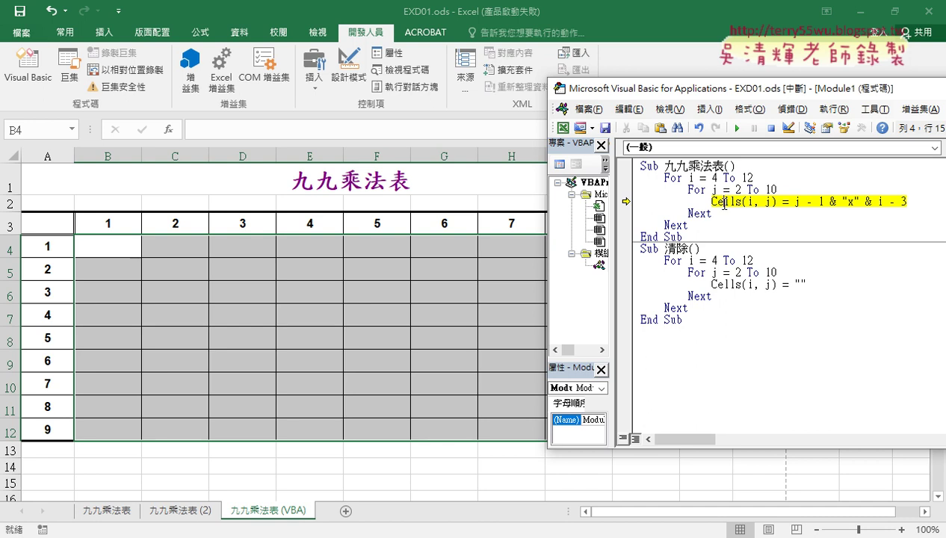
- Step through writing 1x1 and 2x1 into row 4, then run the macro to completion
key(F8)
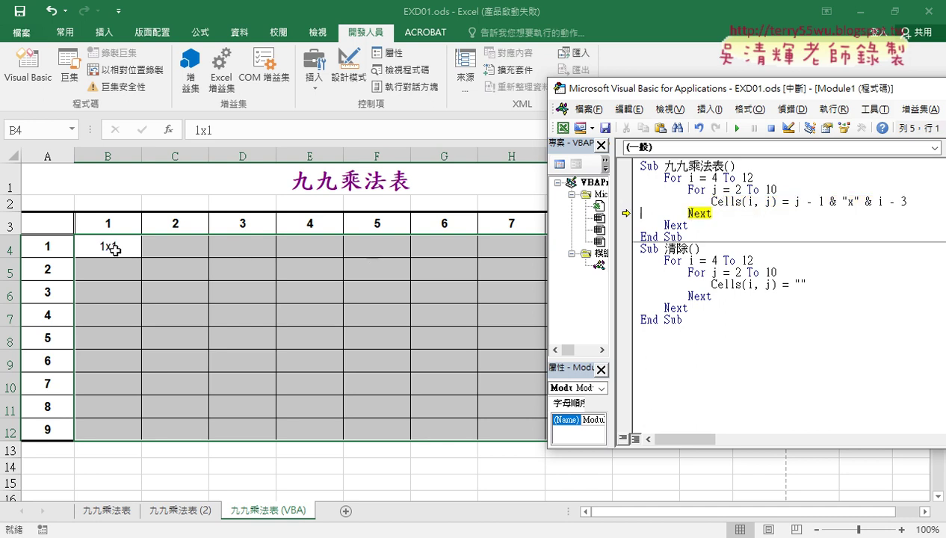
key(F8)
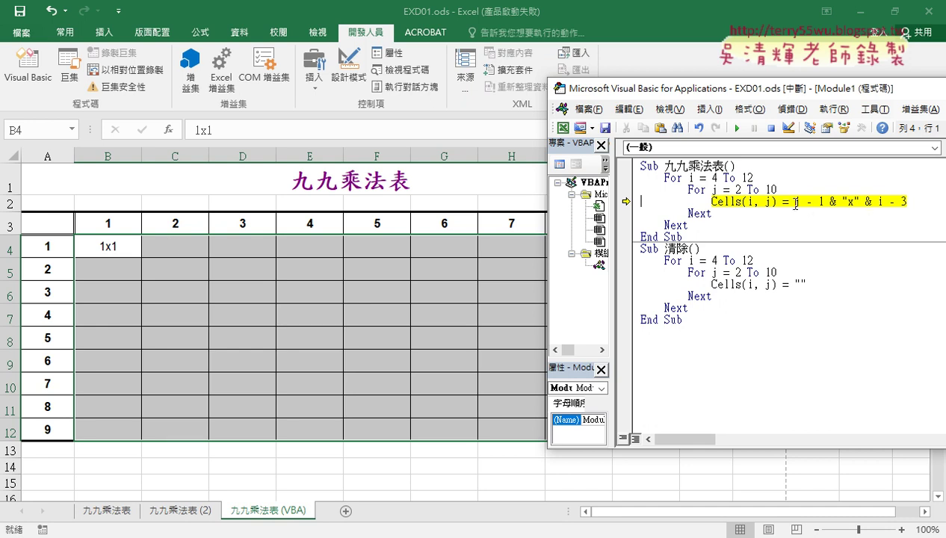
mouse_move(797, 202)
key(F8)
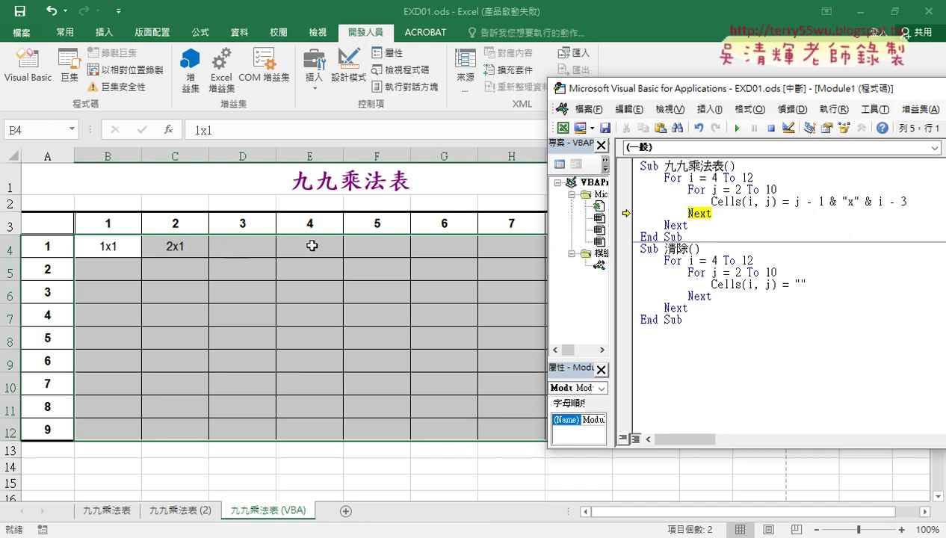
key(F8)
key(F8)
key(F8)
key(F8)
key(F8)
key(F8)
key(F8)
key(F8)
key(F8)
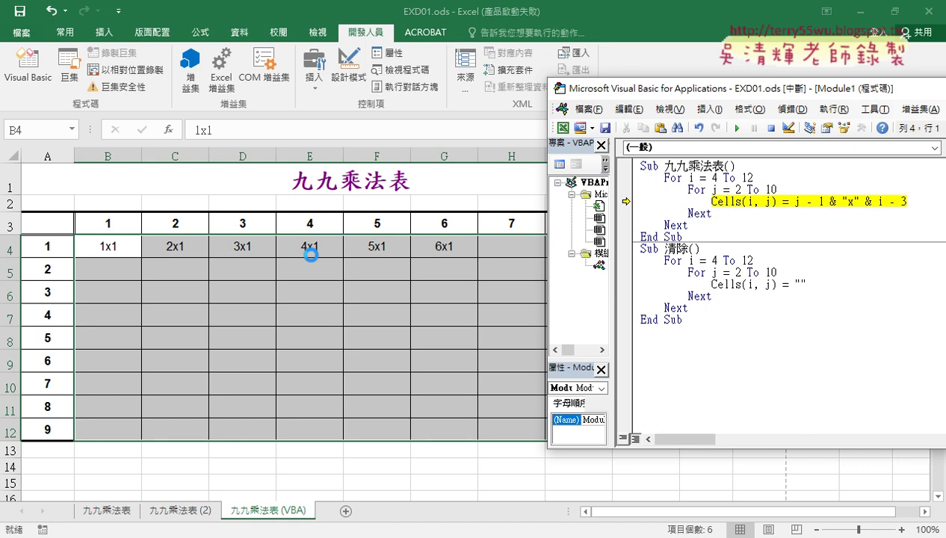
key(F8)
key(F8)
key(F8)
key(F8)
key(F8)
key(F8)
key(F8)
key(F8)
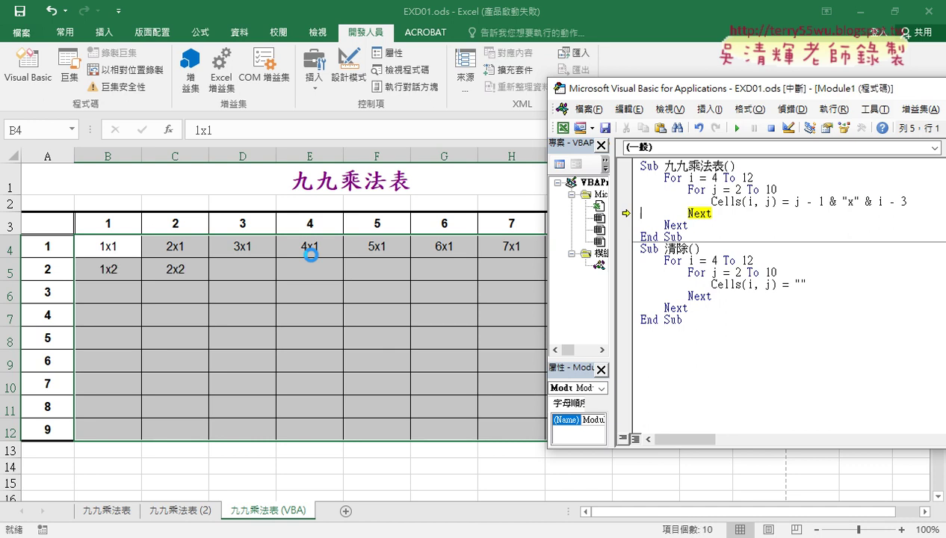
key(F8)
key(F8)
key(F8)
key(F8)
key(F8)
key(F8)
key(F8)
key(F8)
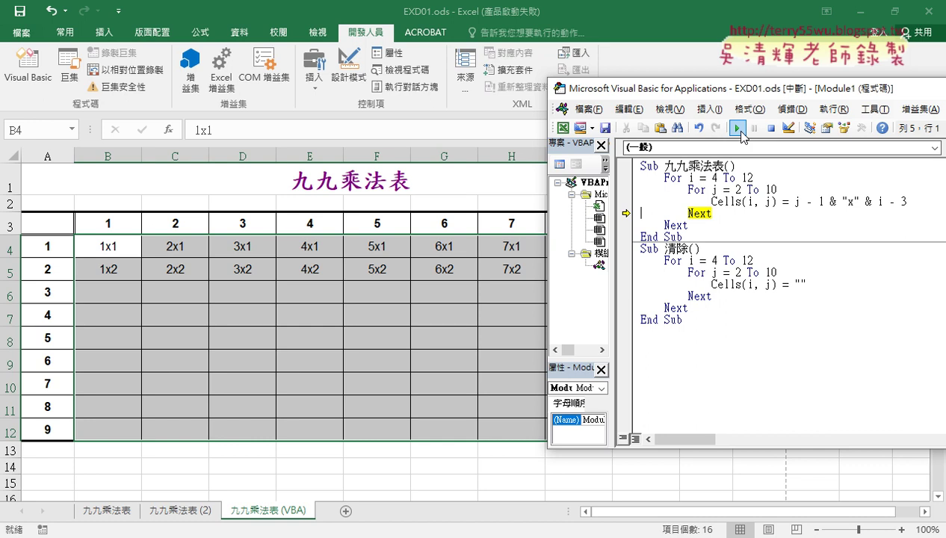
click(739, 129)
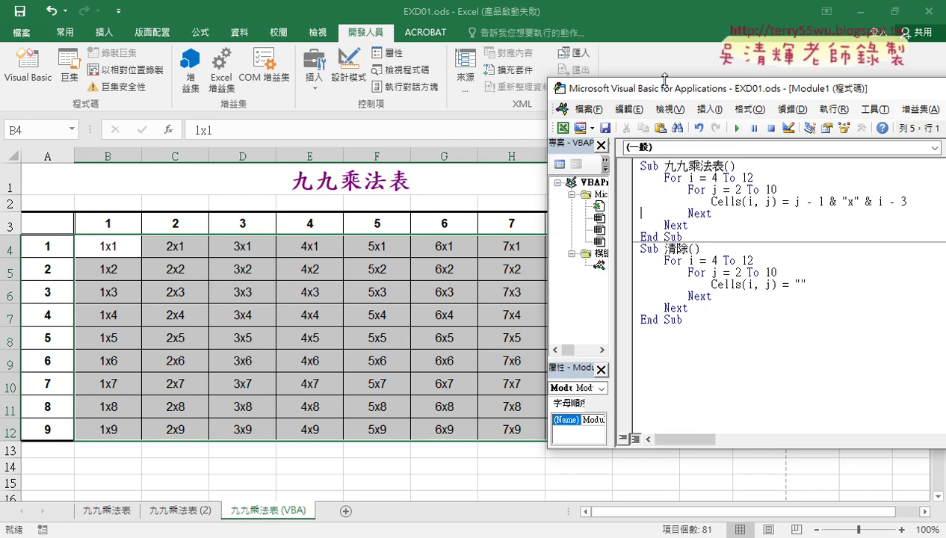
- Append & "=" & (j - 1)* to the end of the Cells line
drag(677, 89, 426, 99)
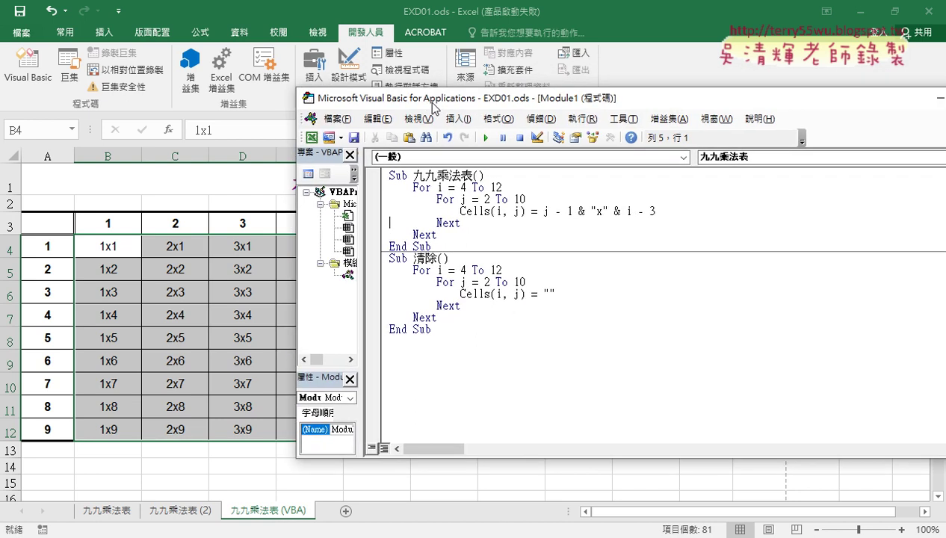
click(679, 211)
text(& )
text(")
text(=" )
text(&)
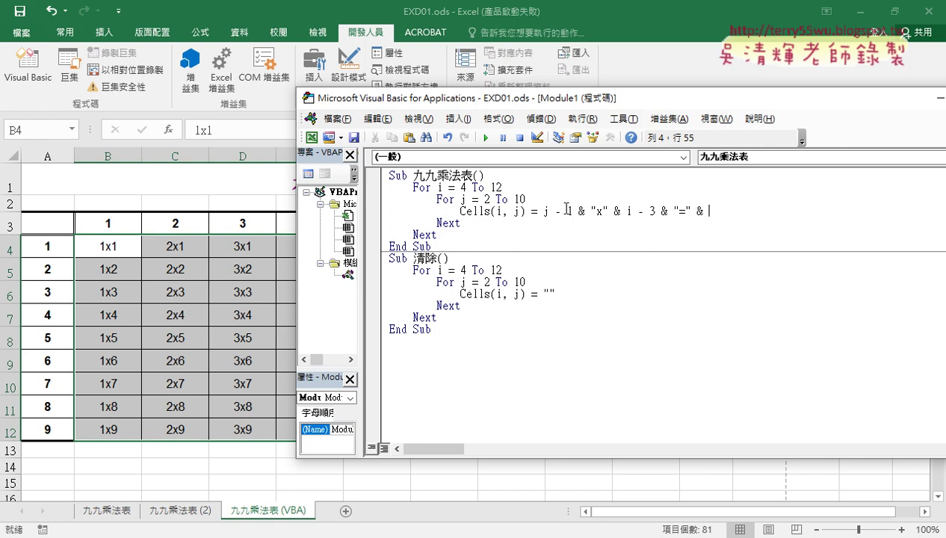
drag(542, 211, 712, 212)
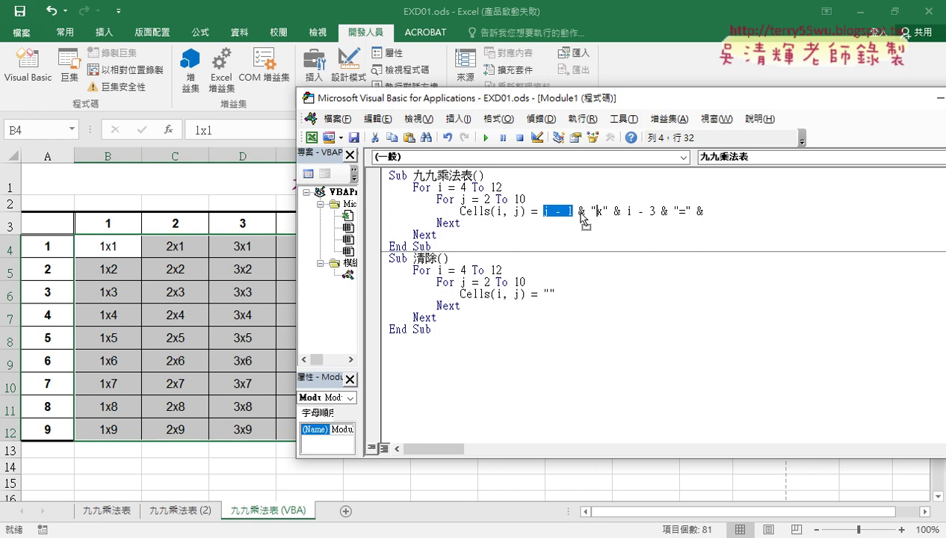
click(708, 211)
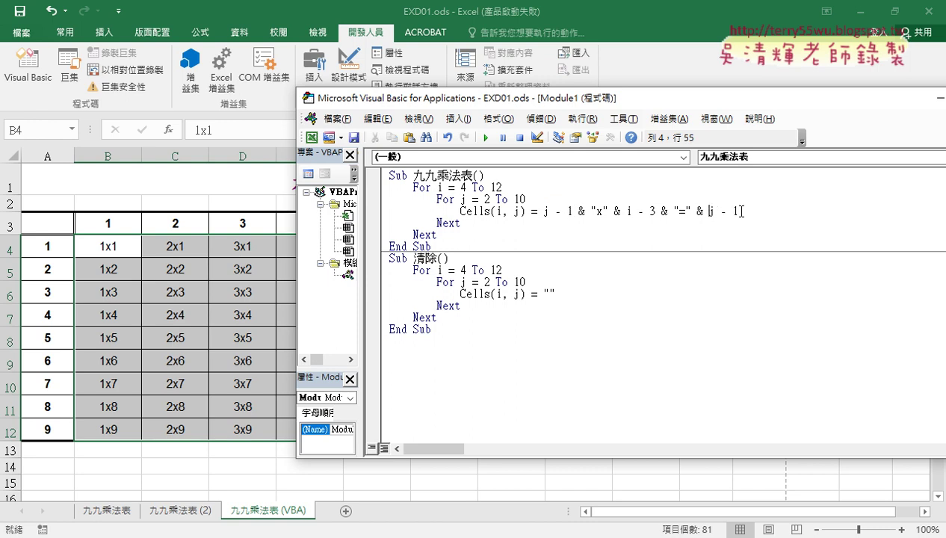
text(()
click(778, 213)
text())
text(*)
- Finish the product with (i - 3), so the line ends & "=" & (j - 1) * (i - 3)
double_click(632, 212)
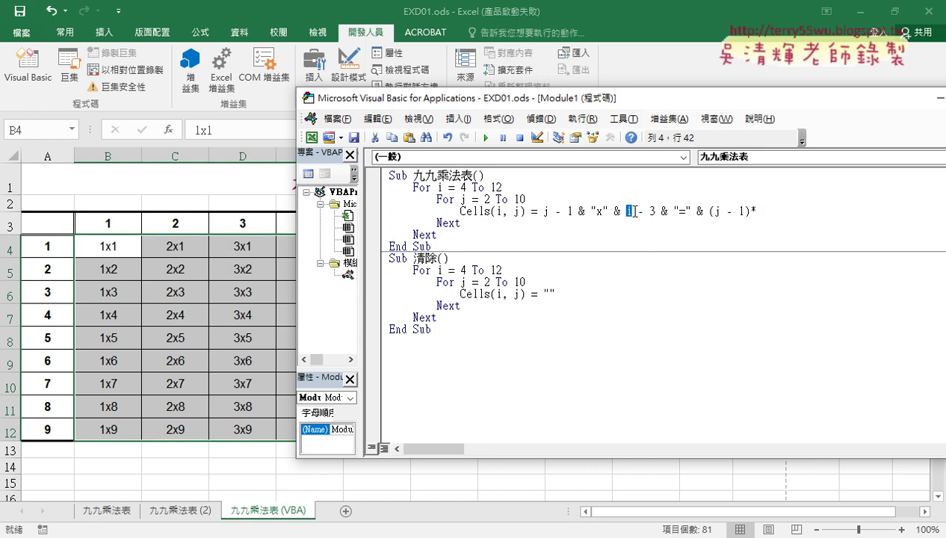
mouse_move(636, 211)
mouse_down()
mouse_move(766, 214)
mouse_move(758, 211)
mouse_up()
text((i - 3)
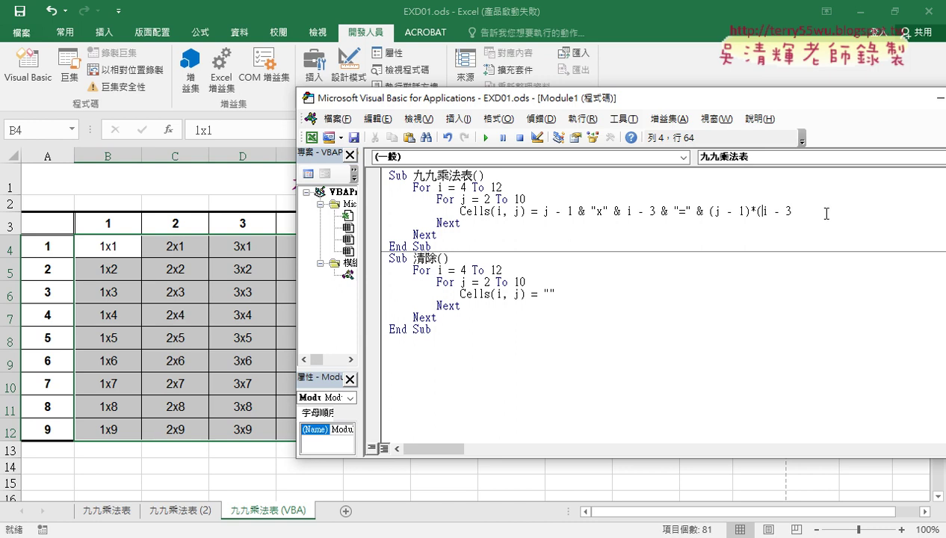
click(814, 210)
text())
click(750, 293)
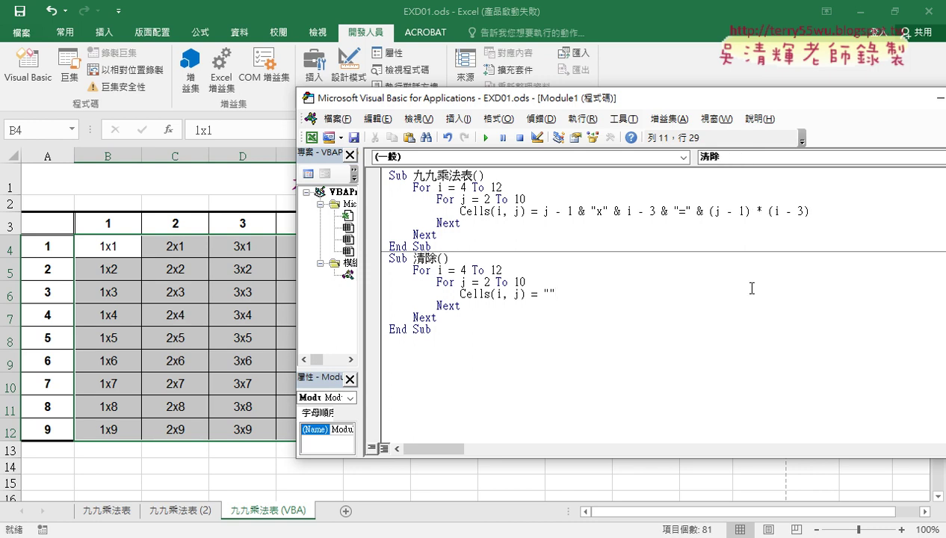
drag(631, 97, 752, 94)
click(626, 208)
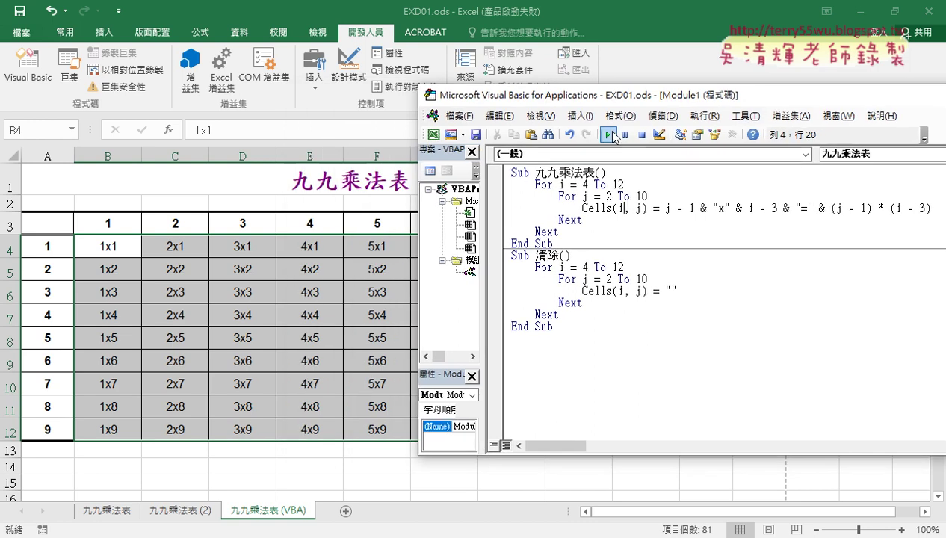
- Run 九九乘法表 to fill the table with full entries like 1x1=1, checking columns H to J
click(608, 135)
drag(586, 95, 690, 87)
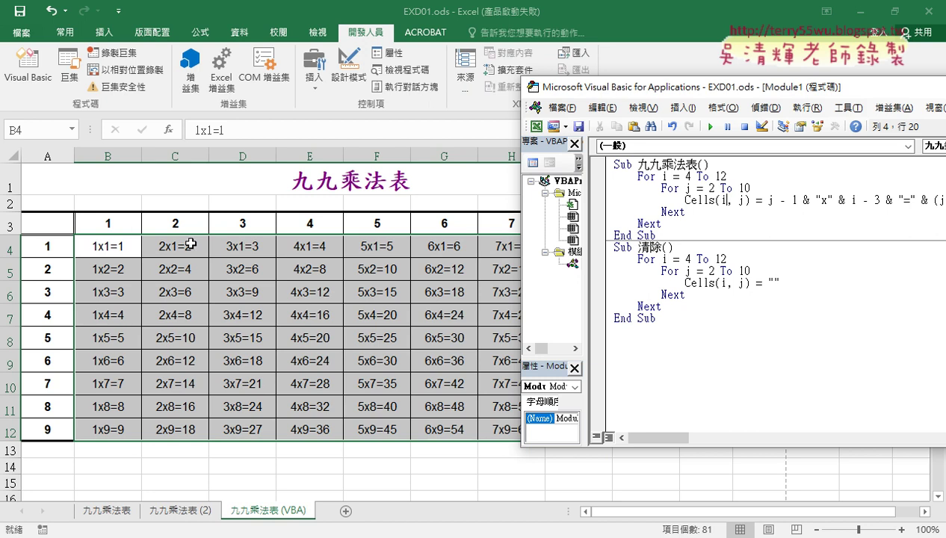
mouse_move(587, 88)
mouse_down()
mouse_move(780, 95)
mouse_move(377, 92)
mouse_up()
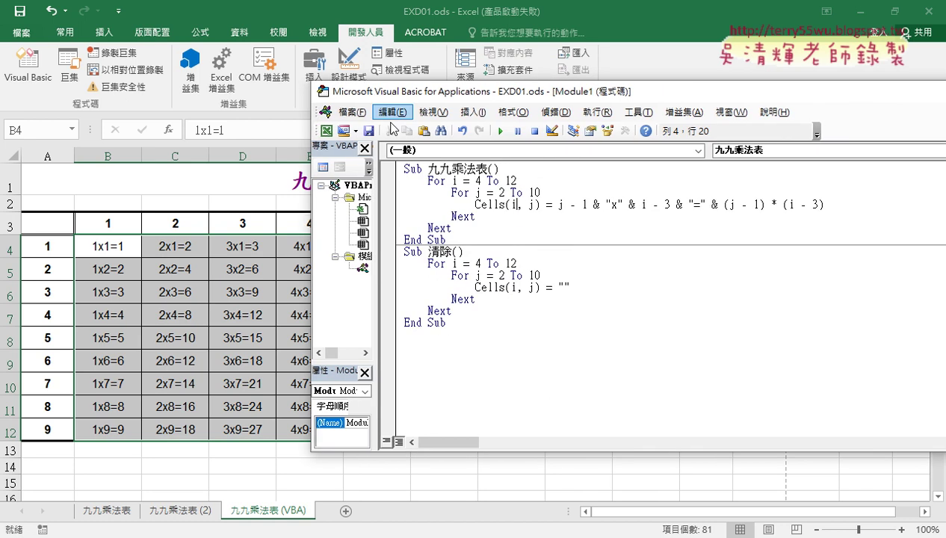
- Run the 清除 macro to empty every cell of the 9×9 table
click(567, 287)
click(559, 206)
drag(559, 206, 824, 206)
drag(578, 281, 575, 288)
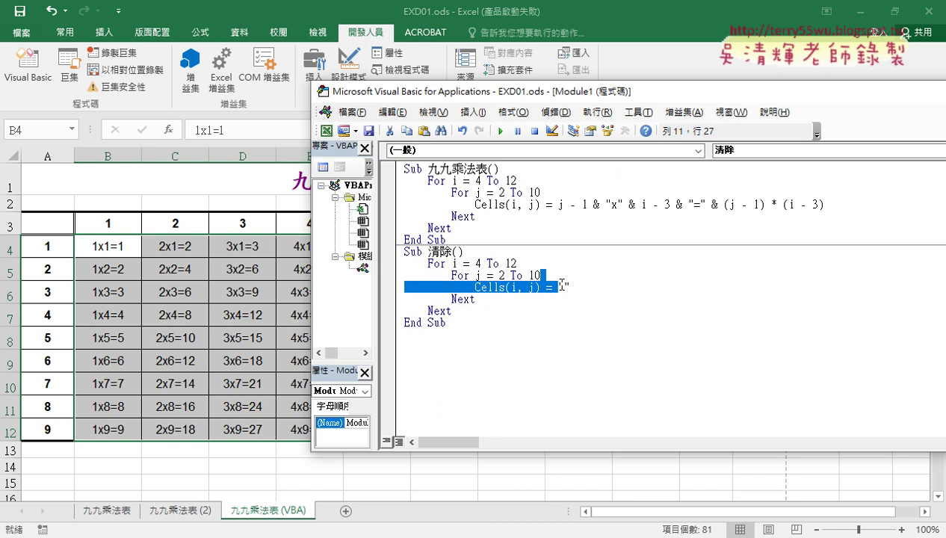
click(559, 287)
double_click(563, 287)
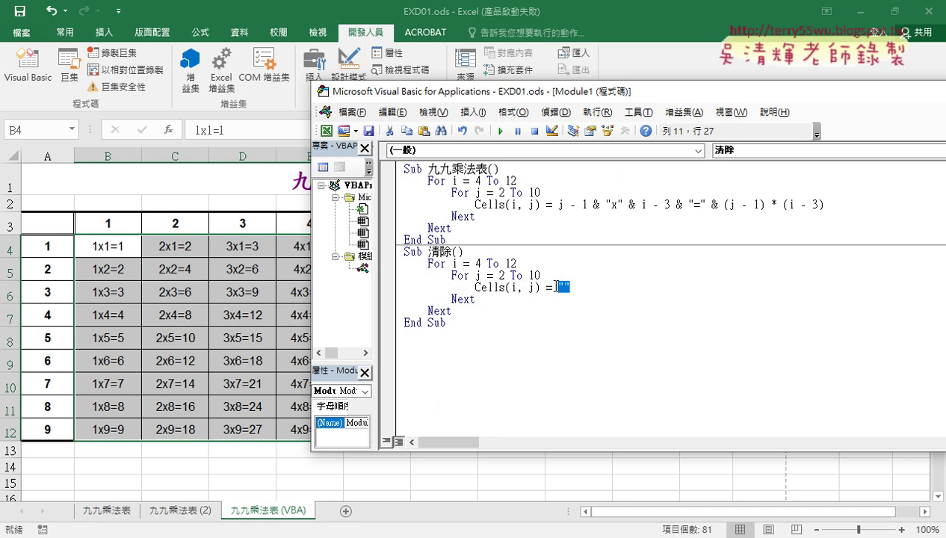
click(501, 131)
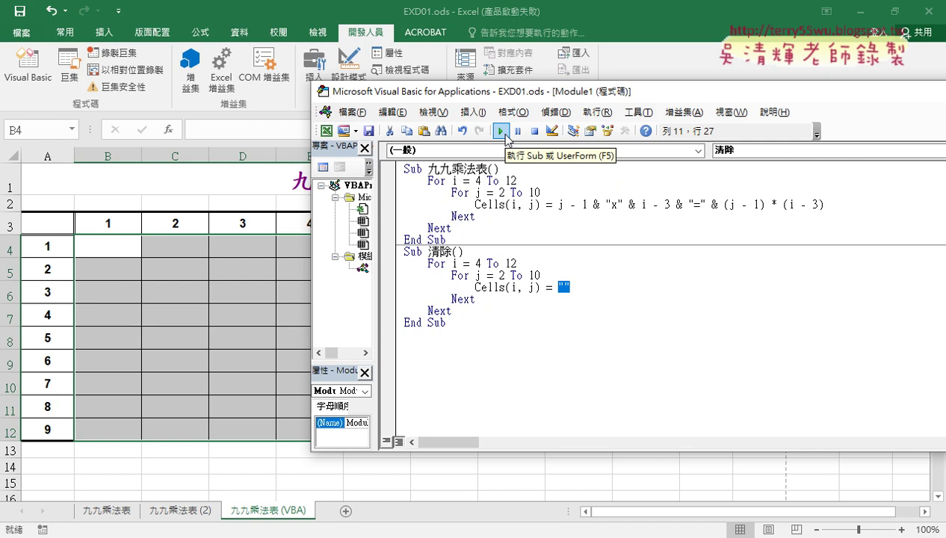
click(561, 237)
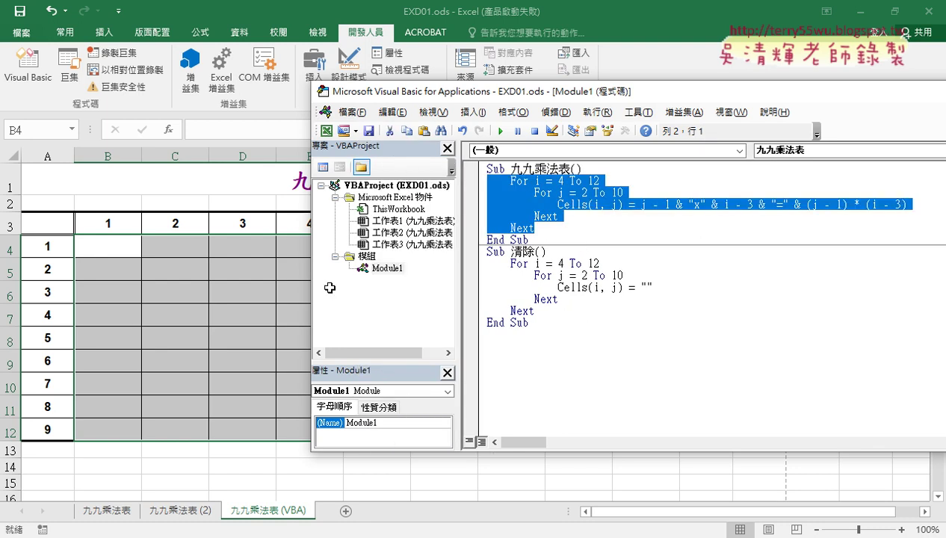
click(9, 250)
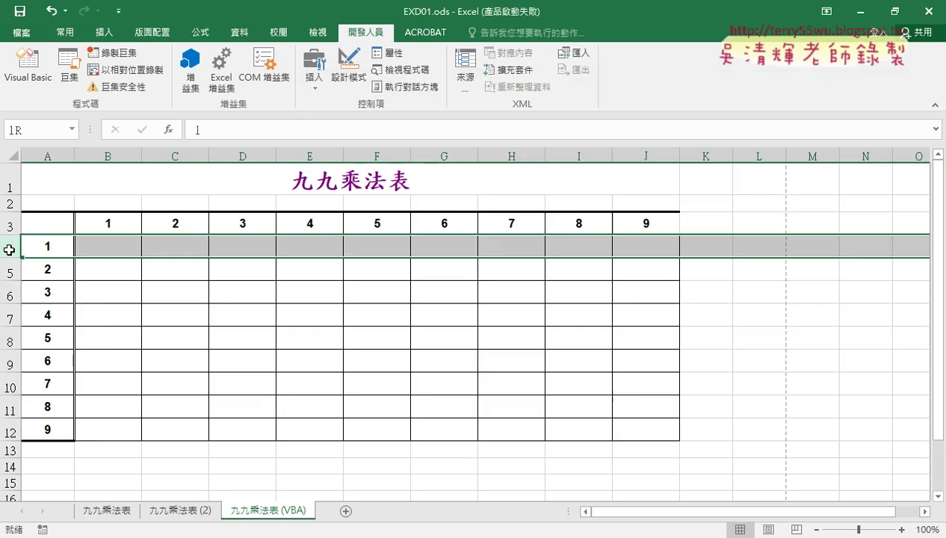
drag(9, 249, 8, 434)
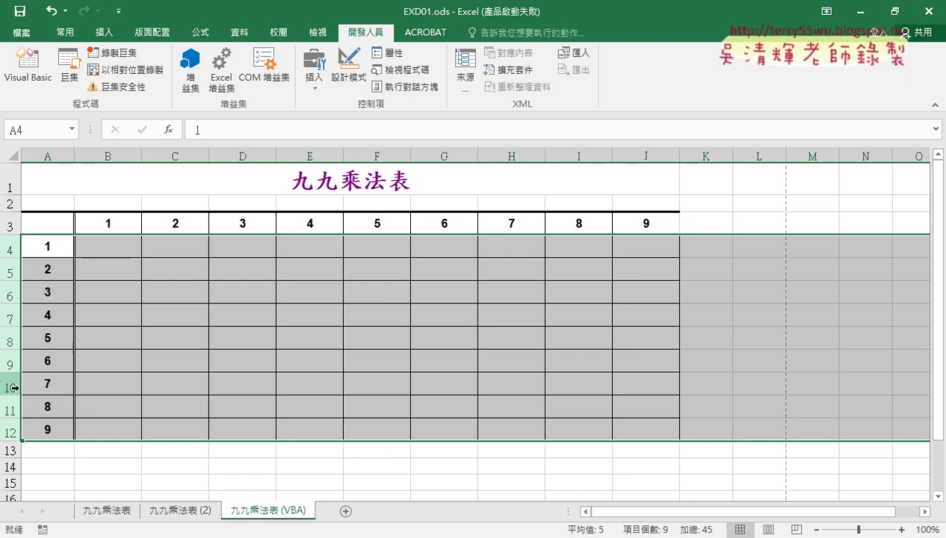
drag(118, 154, 656, 133)
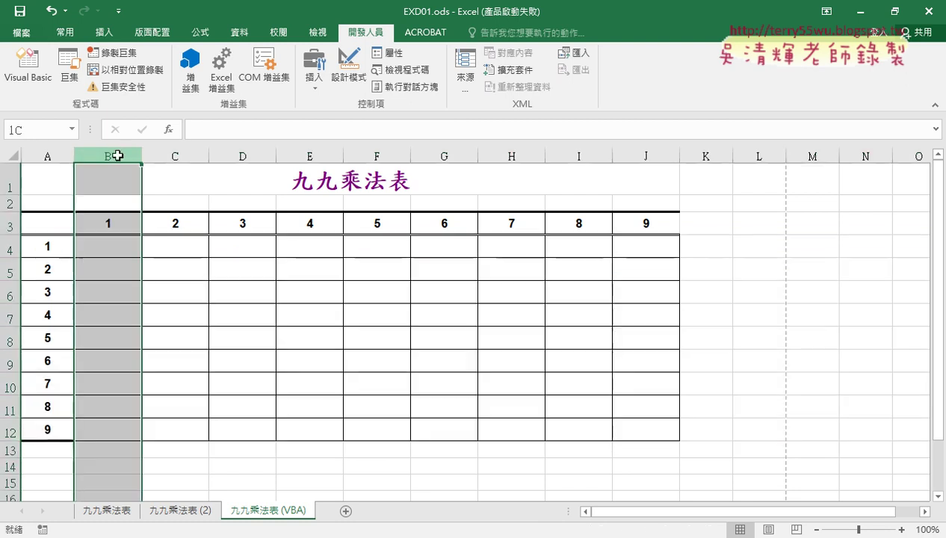
click(28, 67)
click(727, 218)
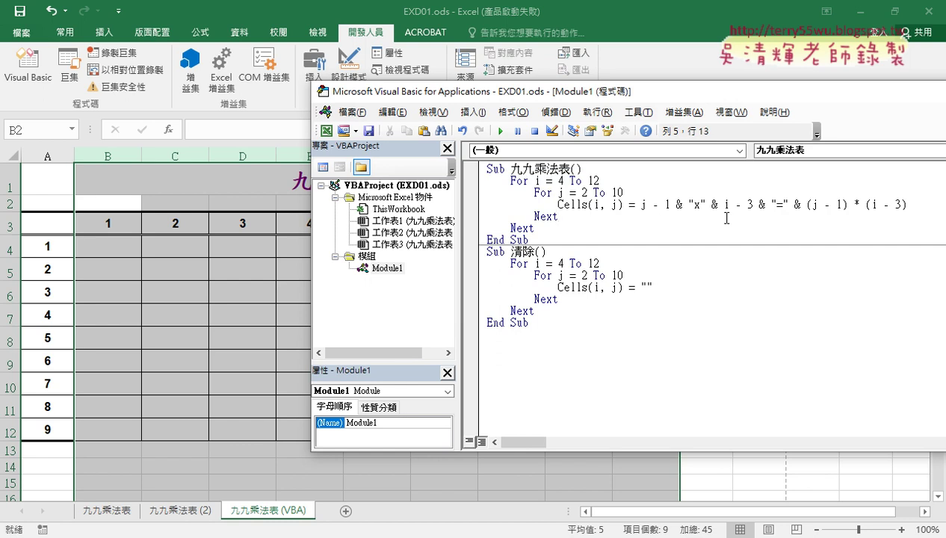